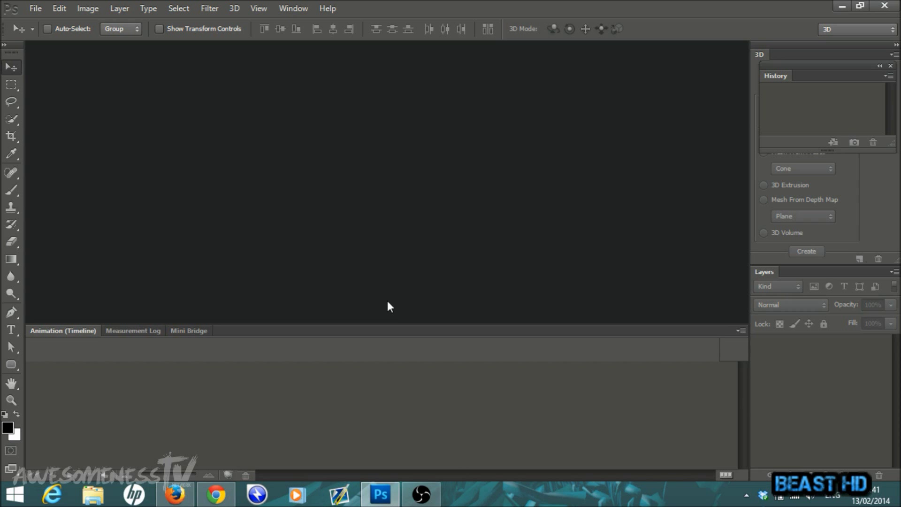
Create a new document with the 2339 px X 1654 px preset, 200 pixels/inch, RGB color and a white background
left_click(34, 8)
left_click(50, 24)
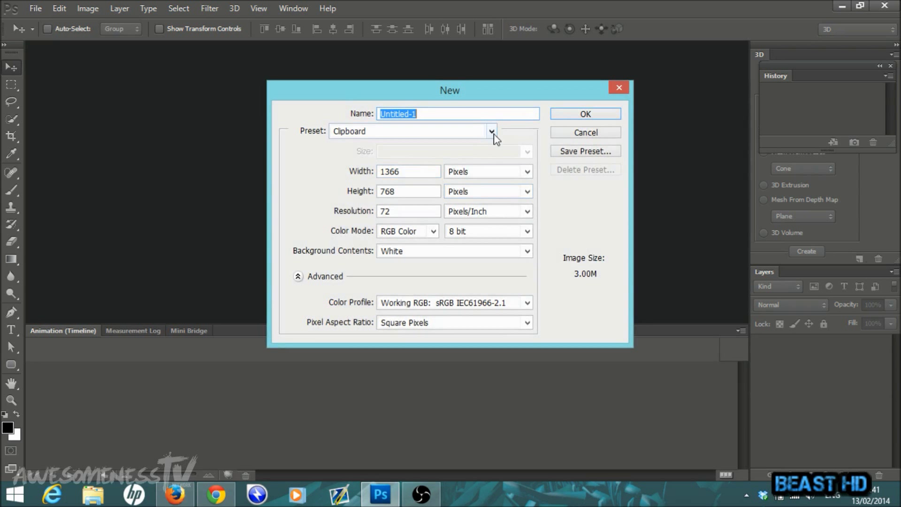
left_click(491, 132)
left_click(403, 175)
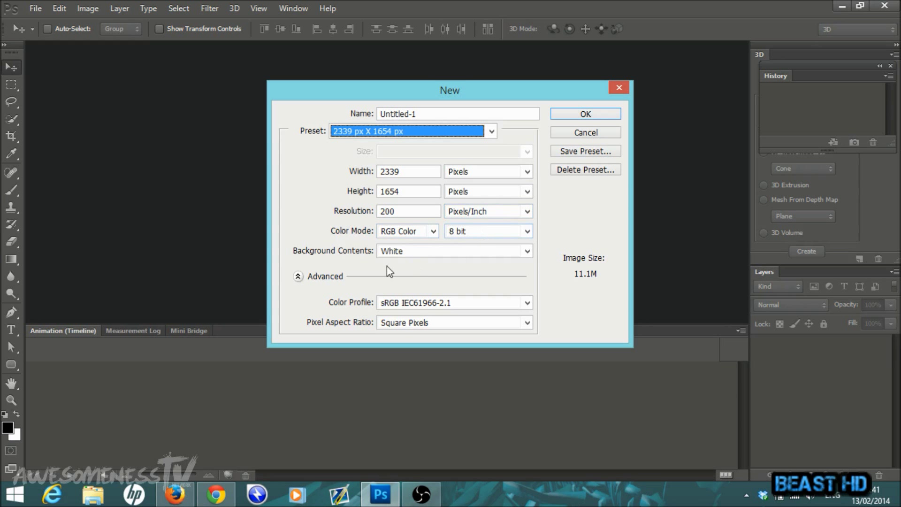
left_click(603, 114)
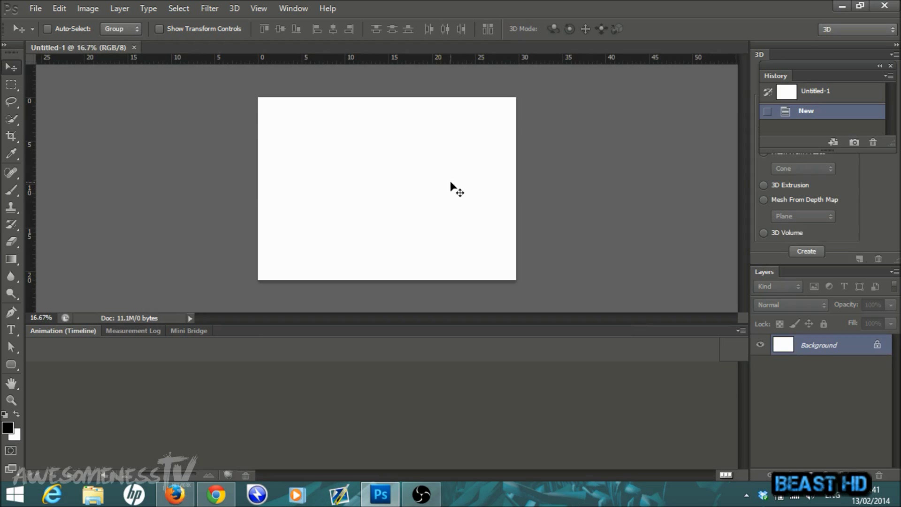
left_click(260, 8)
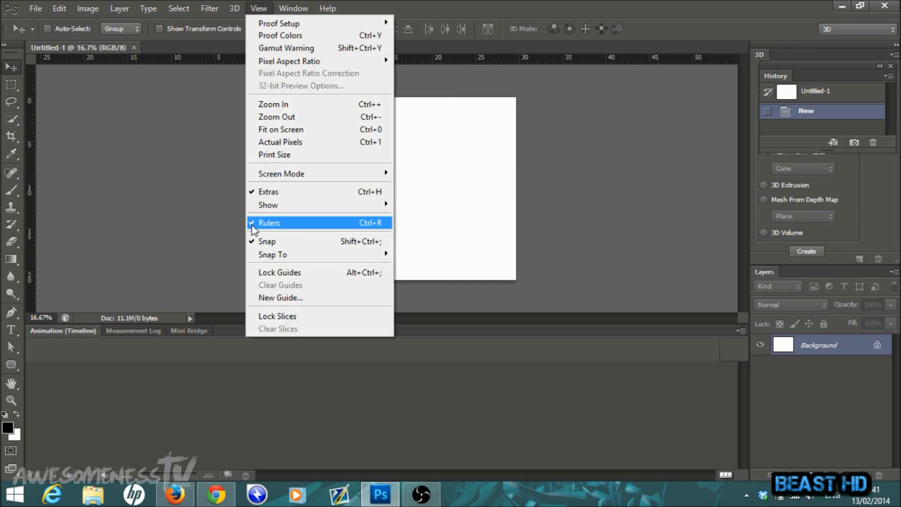
left_click(578, 183)
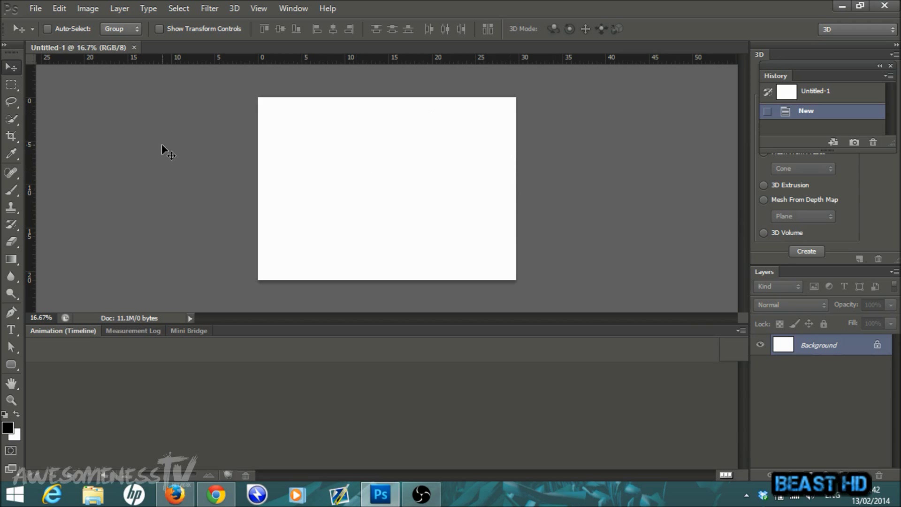
Open red-grunge-background.jpg from the valentines card folder
left_click(31, 11)
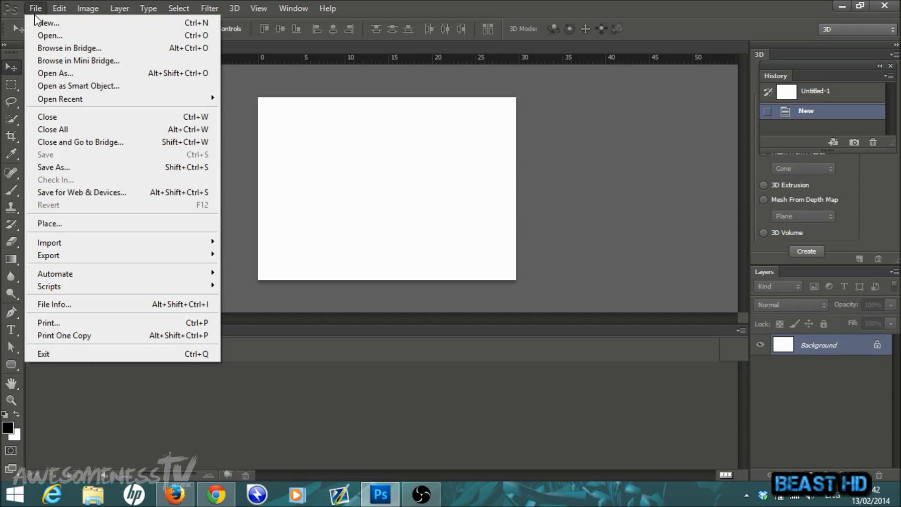
left_click(38, 33)
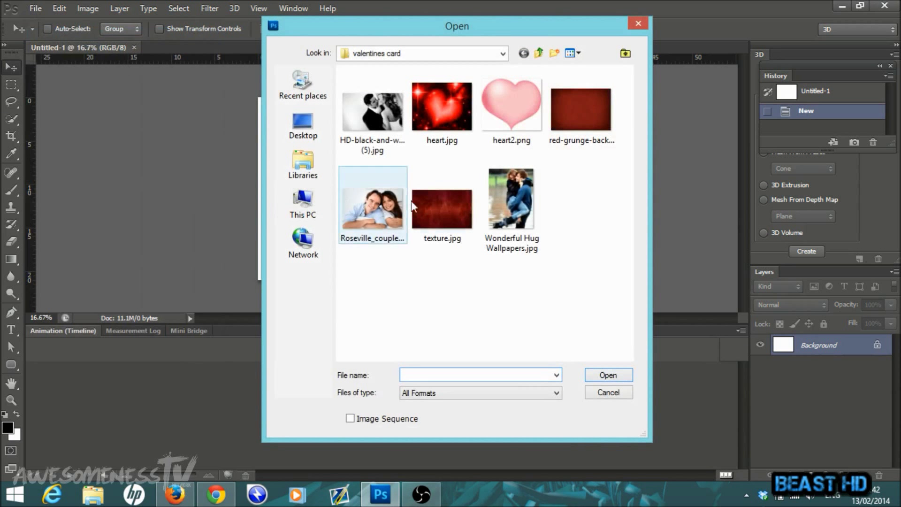
double_click(584, 121)
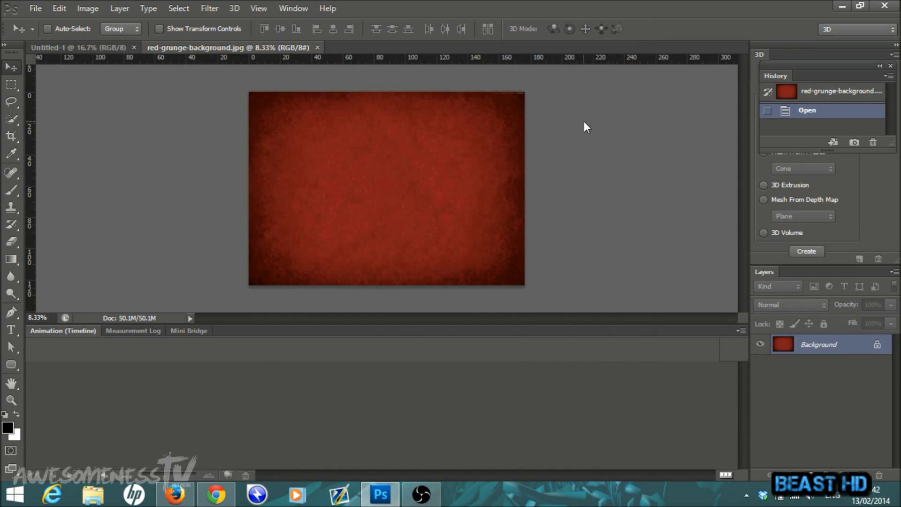
Duplicate the red grunge image's background layer as "bg" and move the copy into the Untitled-1 document
right_click(822, 349)
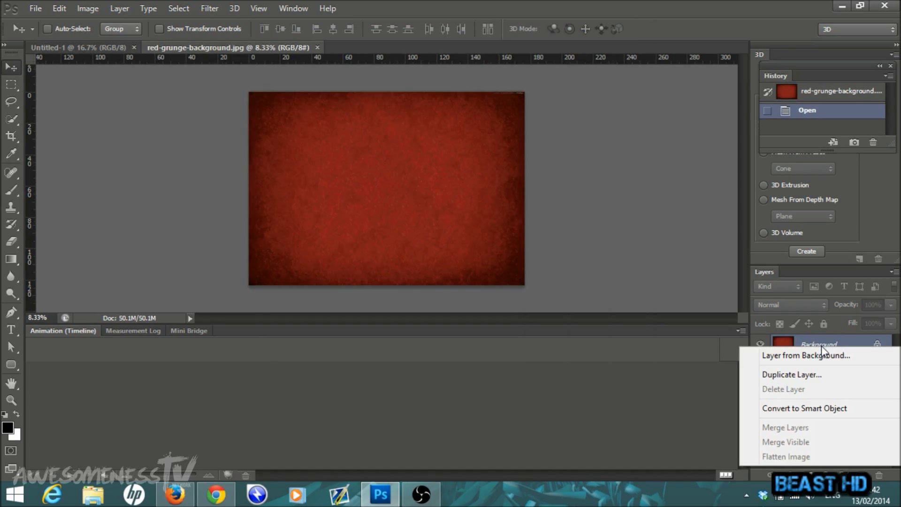
left_click(806, 375)
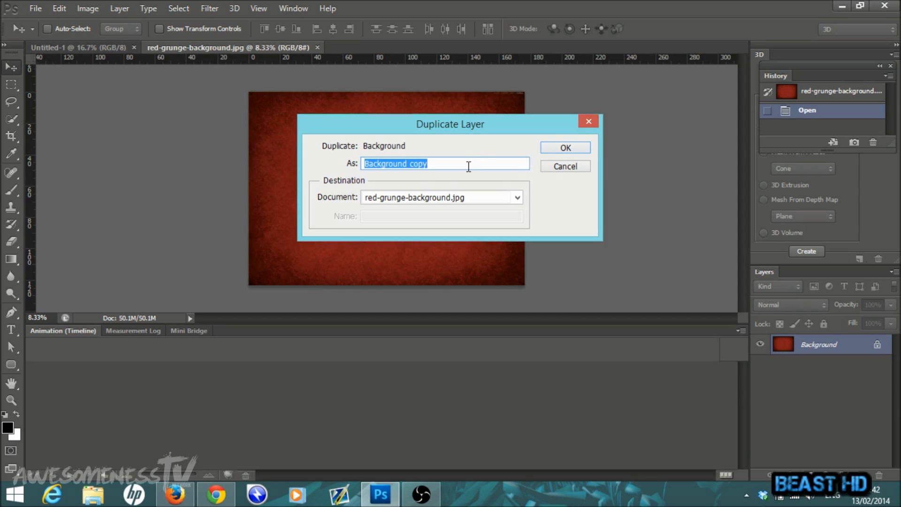
type("bg")
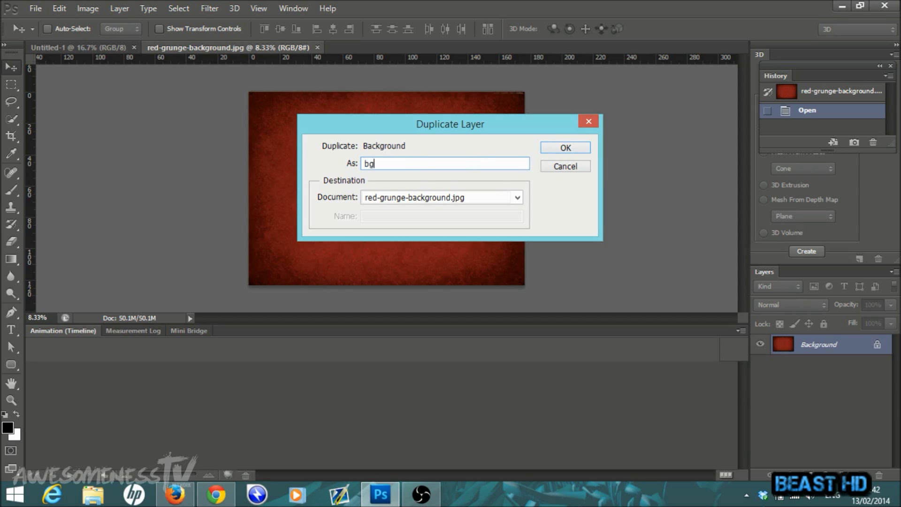
left_click(567, 149)
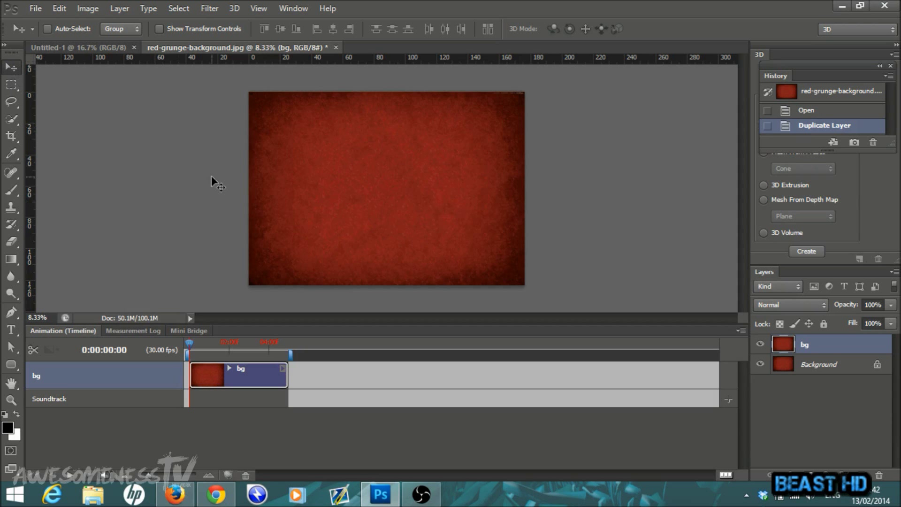
left_click_drag(431, 195, 413, 184)
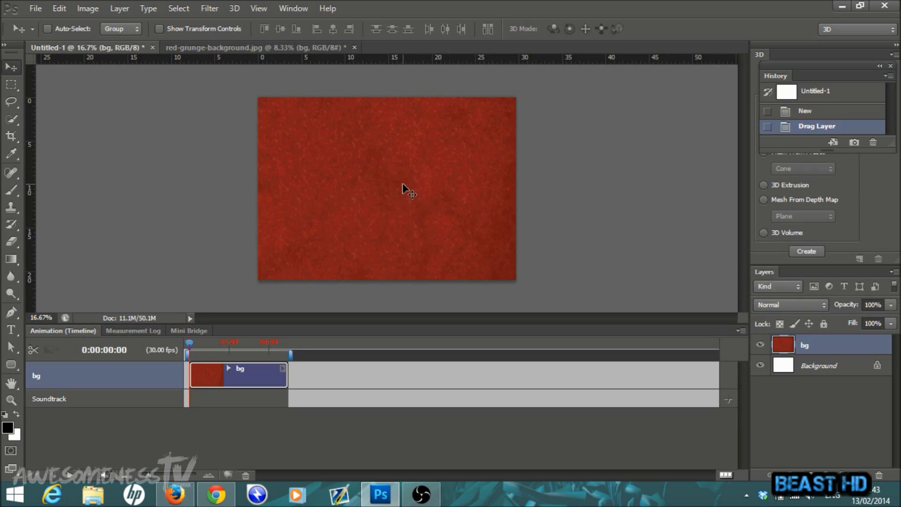
Scale the bg layer to about 23% width and 55% height so it covers the right half of the canvas
key("ctrl+t")
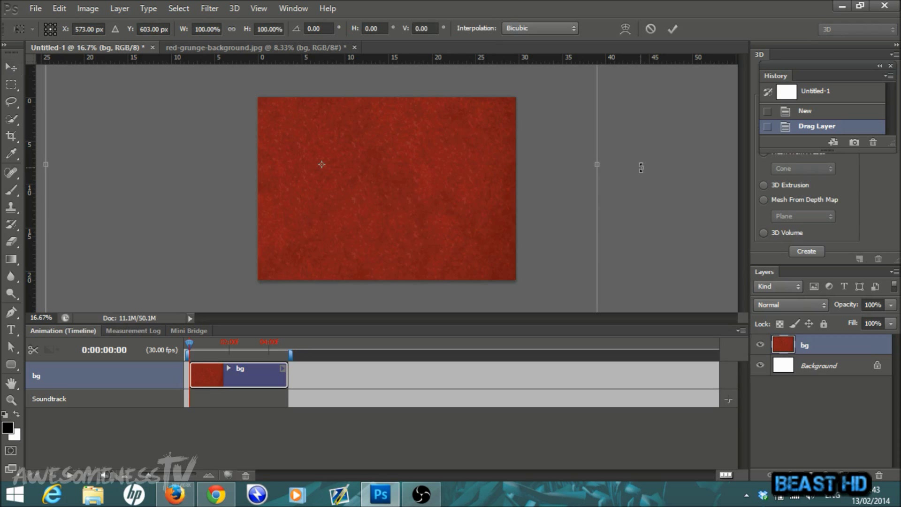
left_click_drag(477, 153, 487, 282)
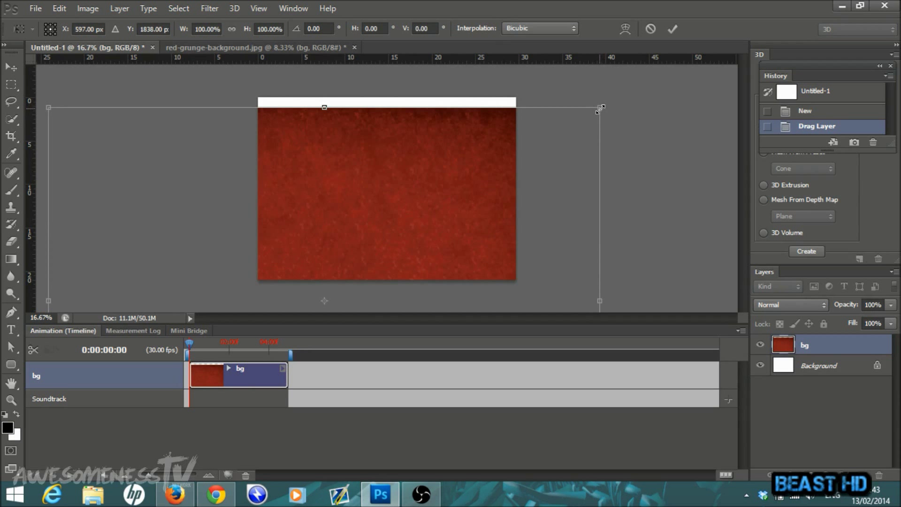
left_click_drag(598, 109, 439, 98)
left_click_drag(389, 175, 469, 156)
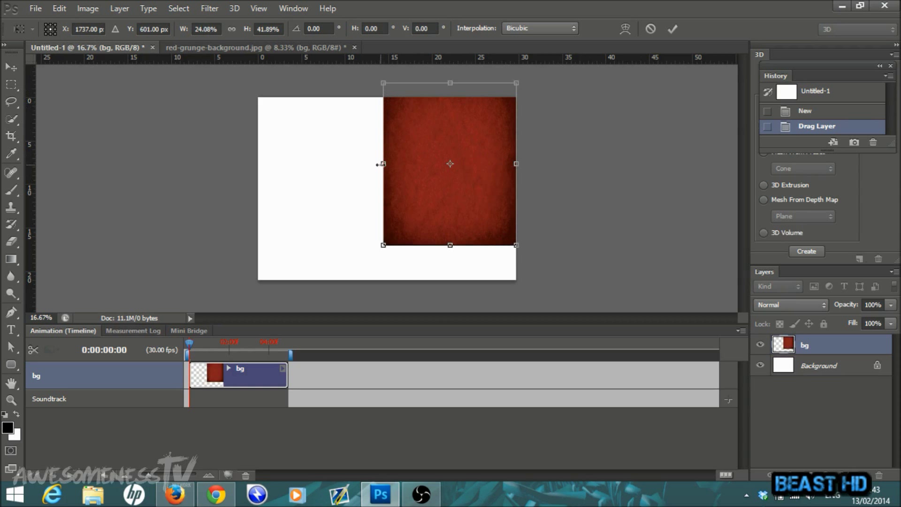
left_click_drag(384, 164, 390, 164)
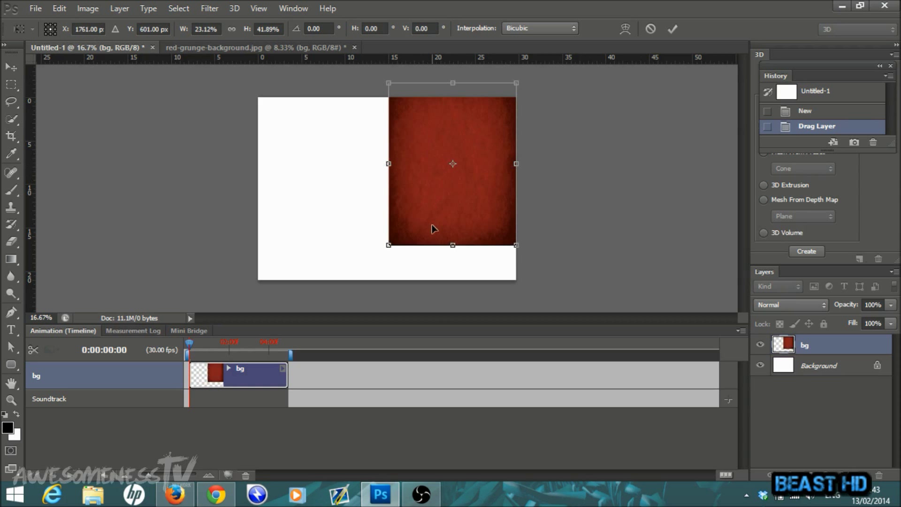
left_click_drag(452, 245, 457, 298)
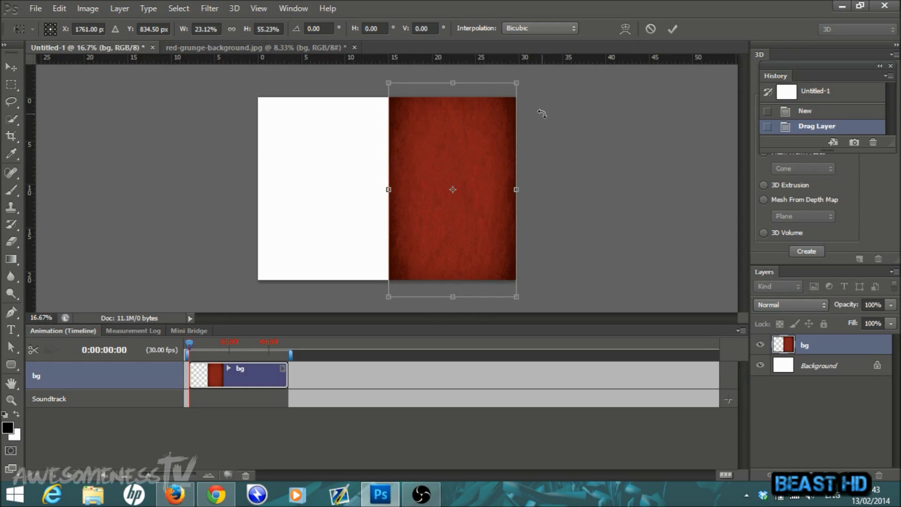
left_click(673, 30)
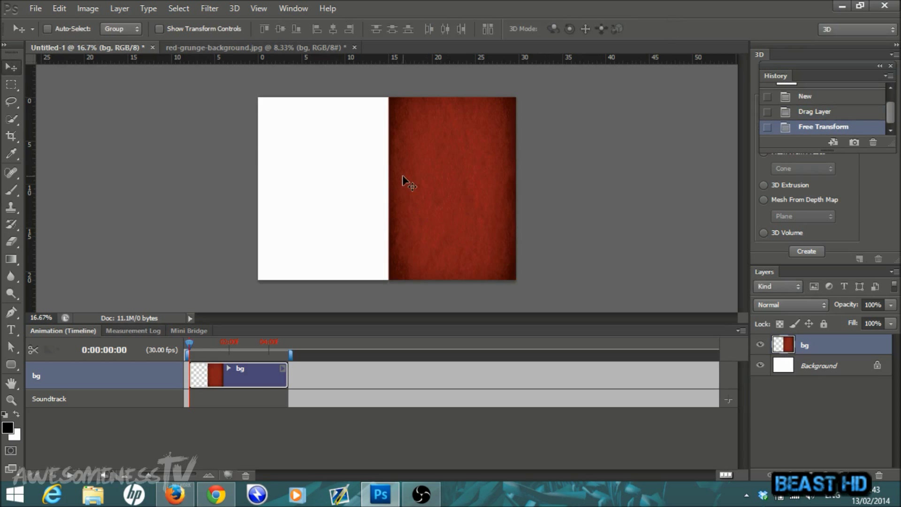
Apply an Iris Blur of 29 px to the bg layer, with the ellipse centered on and fitted to the red half
left_click(208, 9)
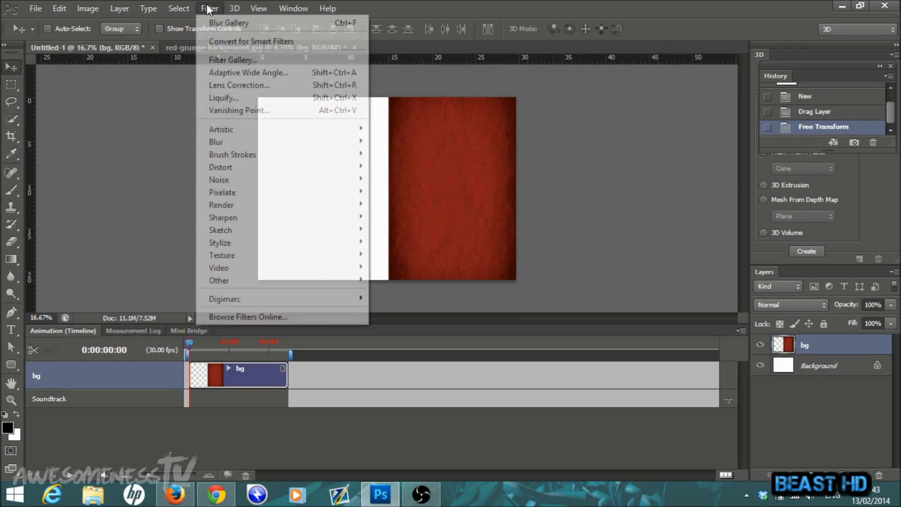
mouse_move(248, 142)
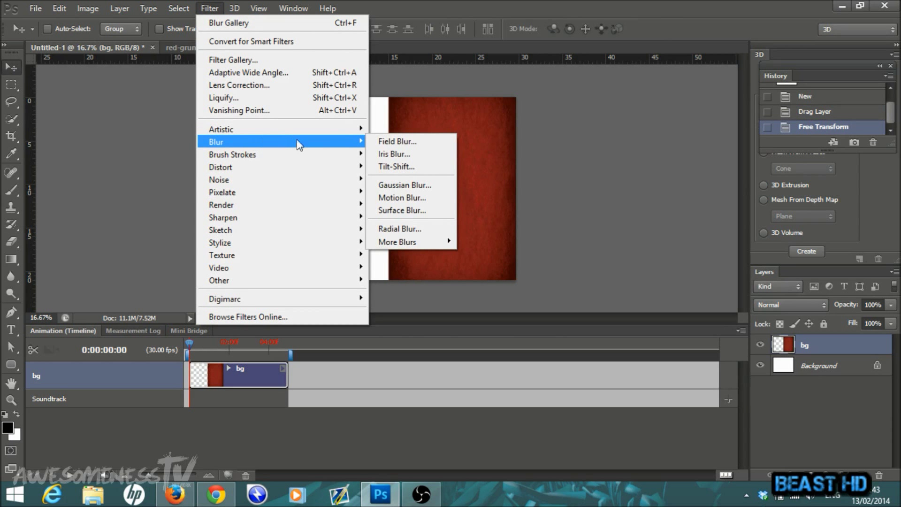
left_click(385, 154)
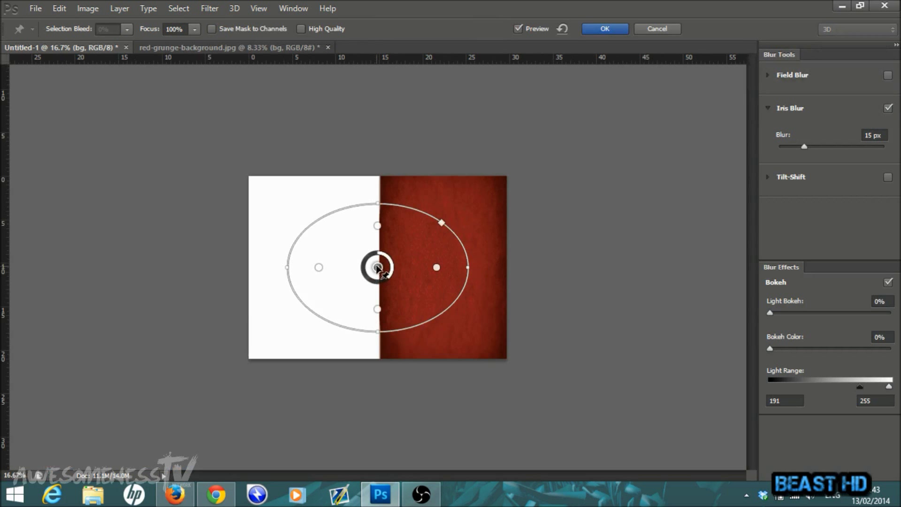
left_click_drag(378, 268, 437, 268)
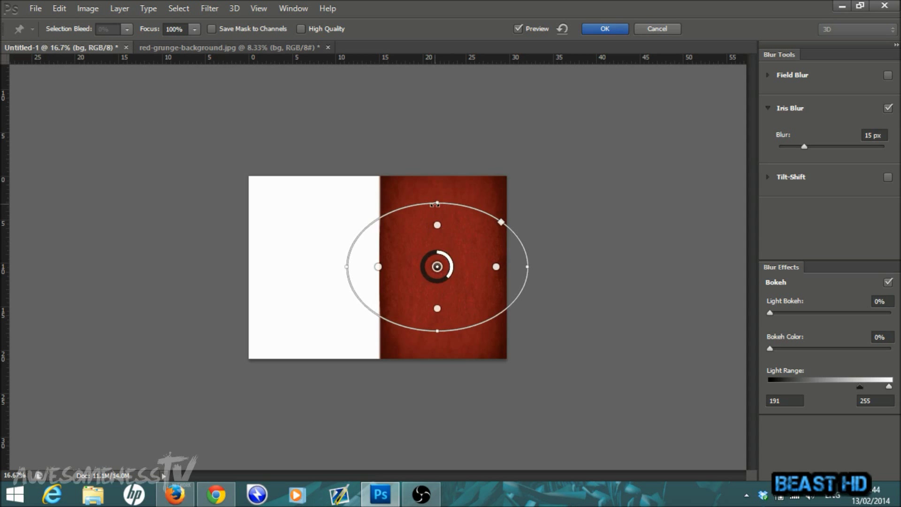
left_click_drag(436, 197, 435, 182)
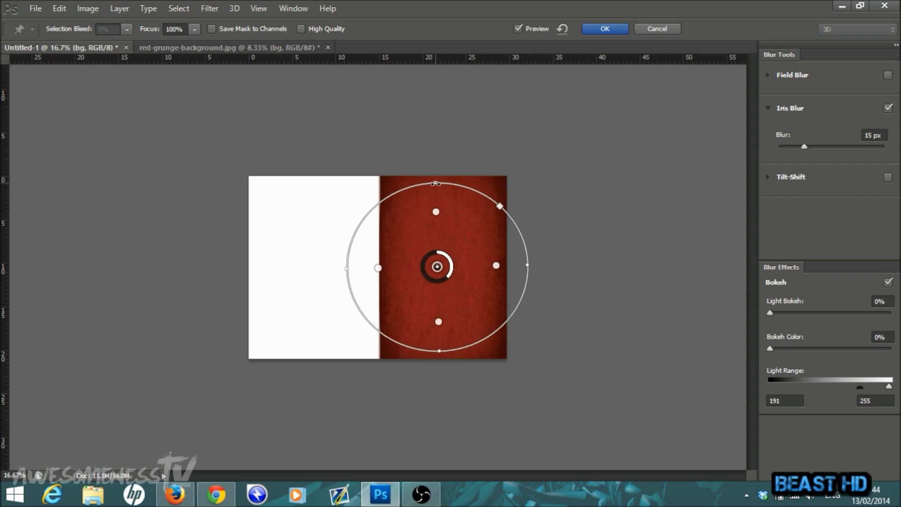
left_click_drag(342, 266, 359, 266)
left_click_drag(366, 265, 375, 263)
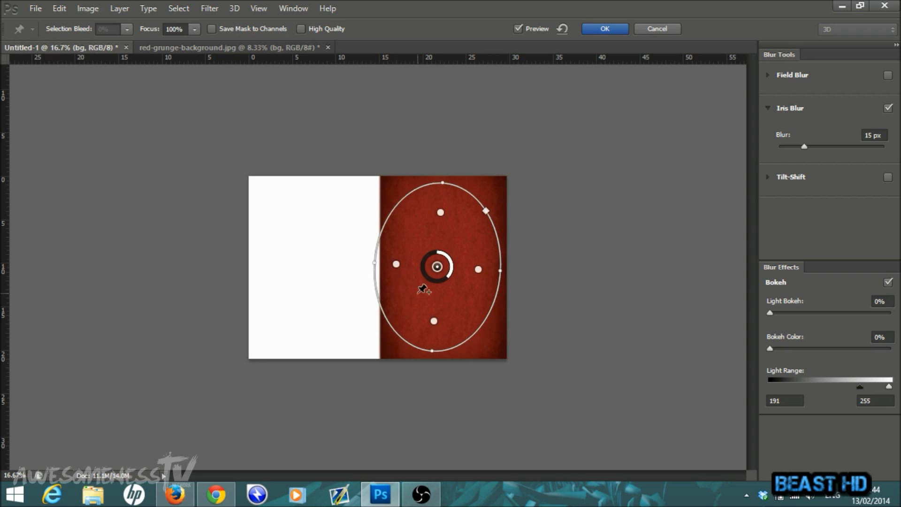
left_click_drag(441, 270, 443, 272)
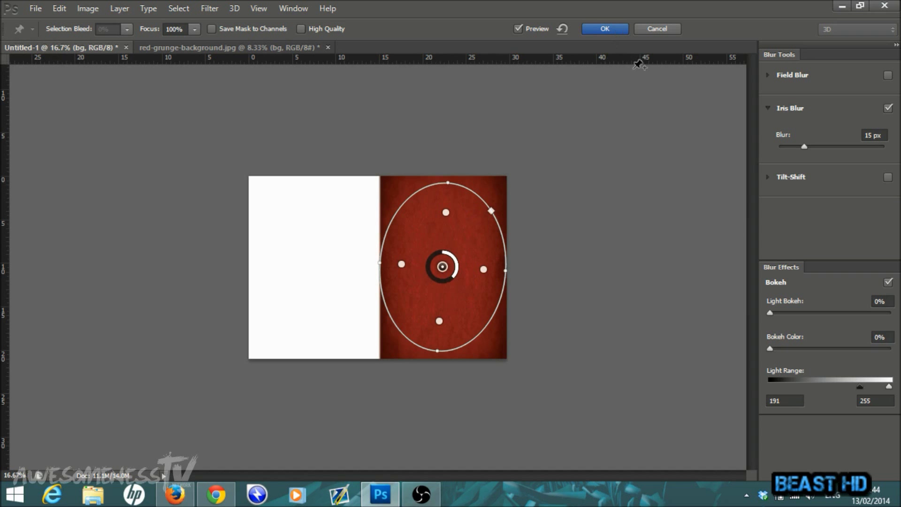
left_click_drag(804, 148, 816, 150)
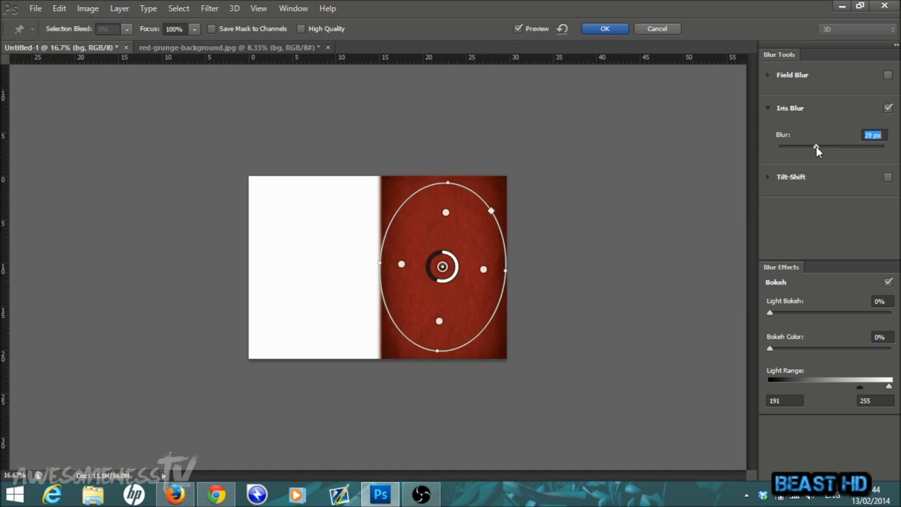
left_click(602, 29)
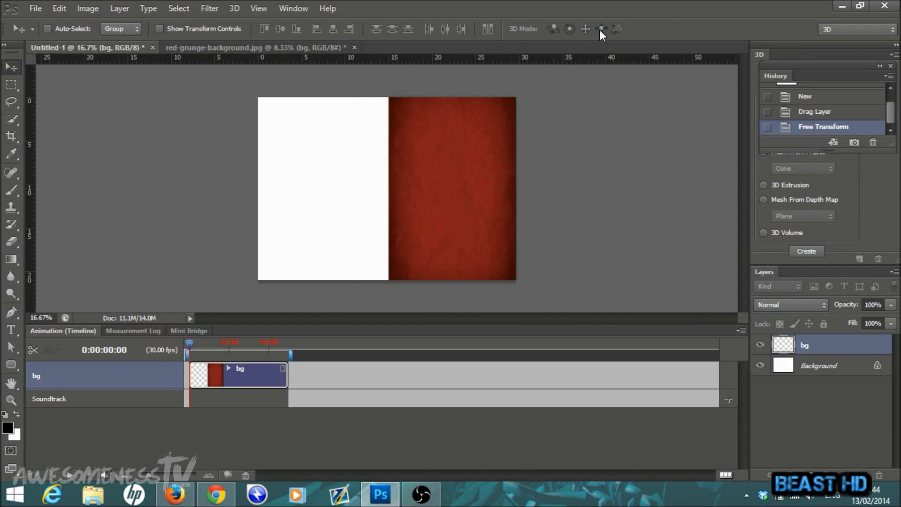
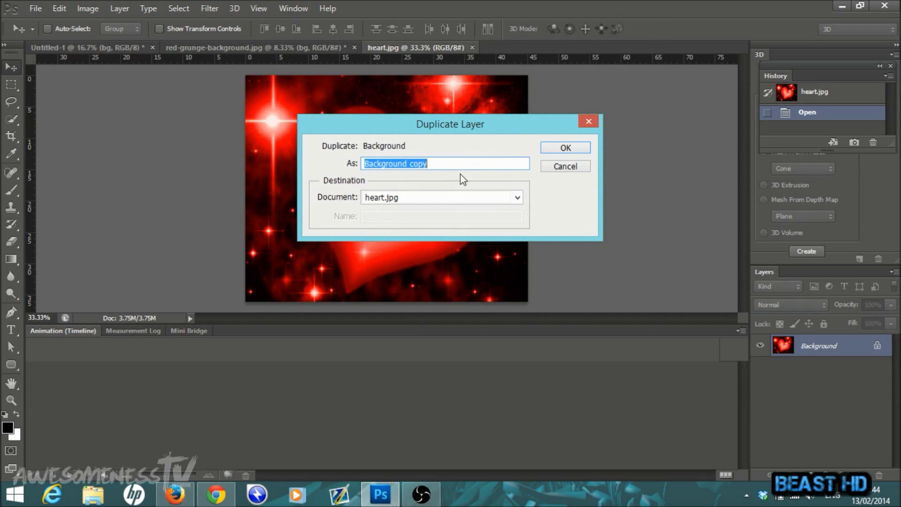
Duplicate heart.jpg's background layer as "heart" and place the copy over the red half of Untitled-1
type("heart")
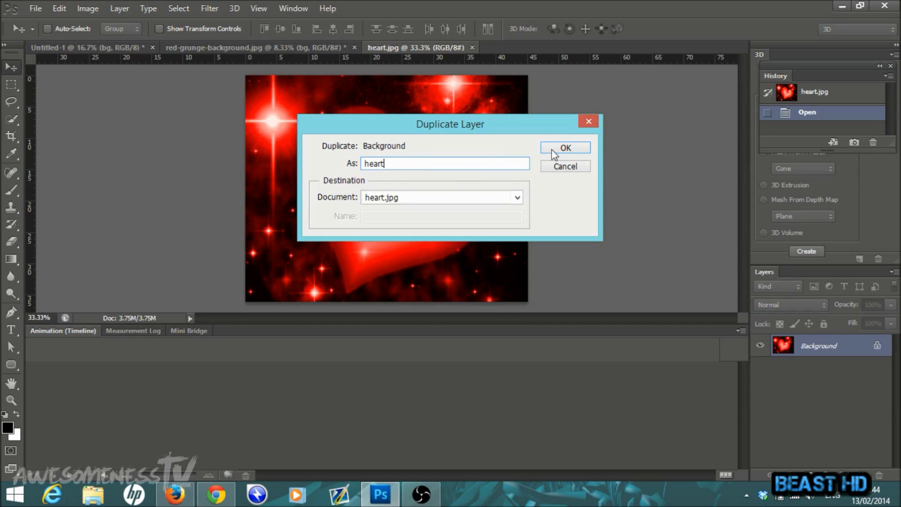
left_click(571, 146)
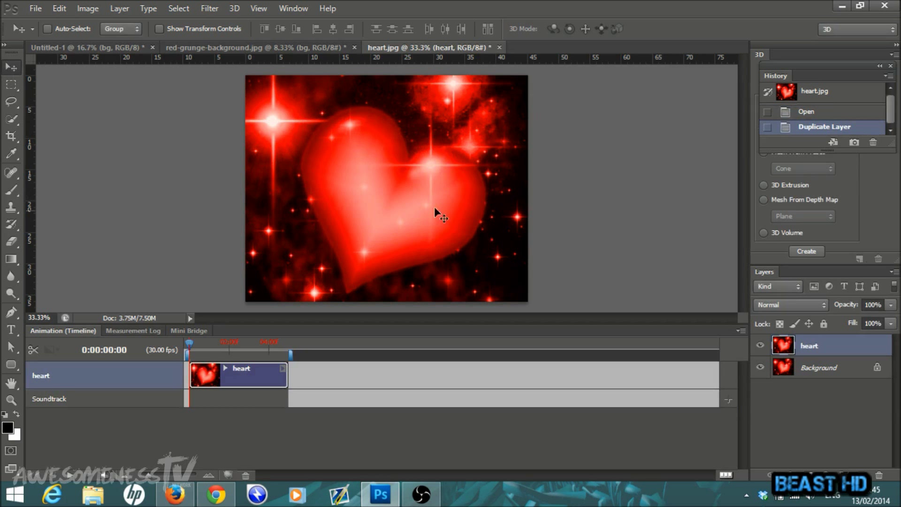
left_click_drag(442, 206, 485, 198)
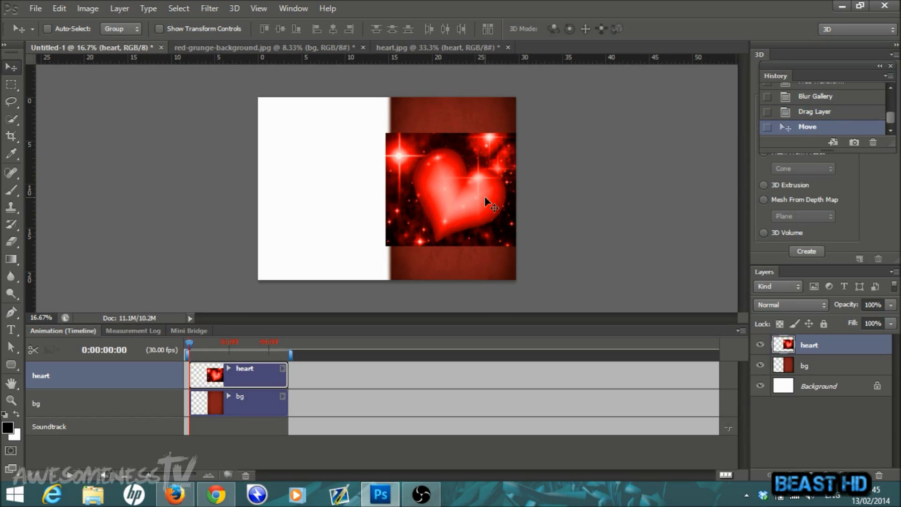
Scale the heart layer to about 95% width and 83% height on the red half, and set its blending mode to Screen
key("ctrl+t")
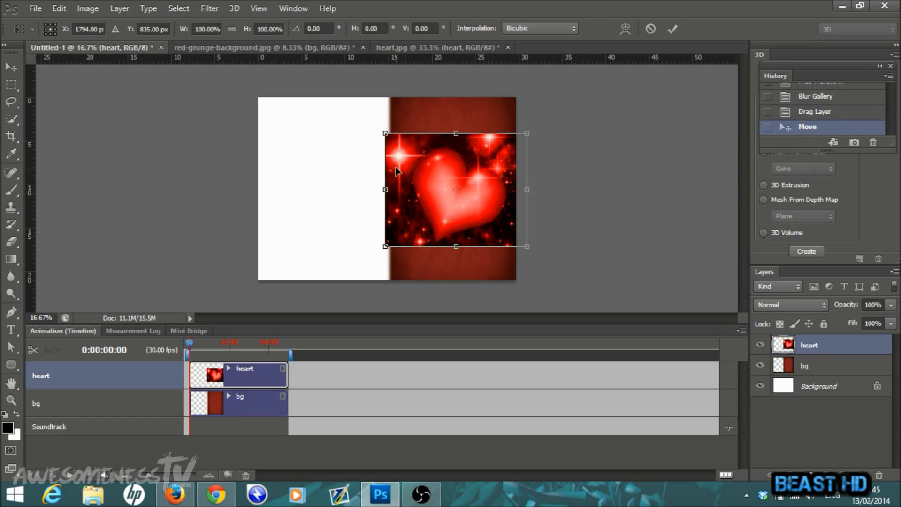
left_click_drag(383, 189, 388, 188)
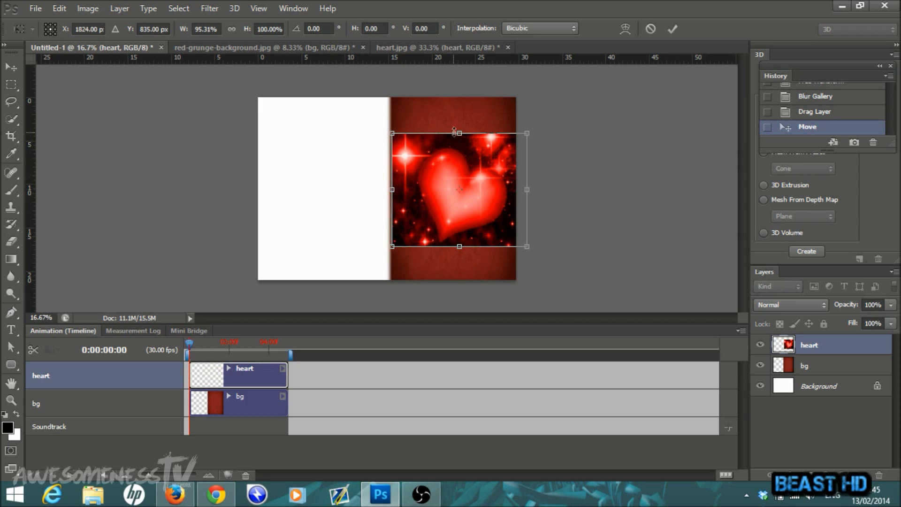
left_click_drag(459, 133, 460, 150)
left_click_drag(464, 197, 483, 190)
left_click_drag(463, 141, 463, 148)
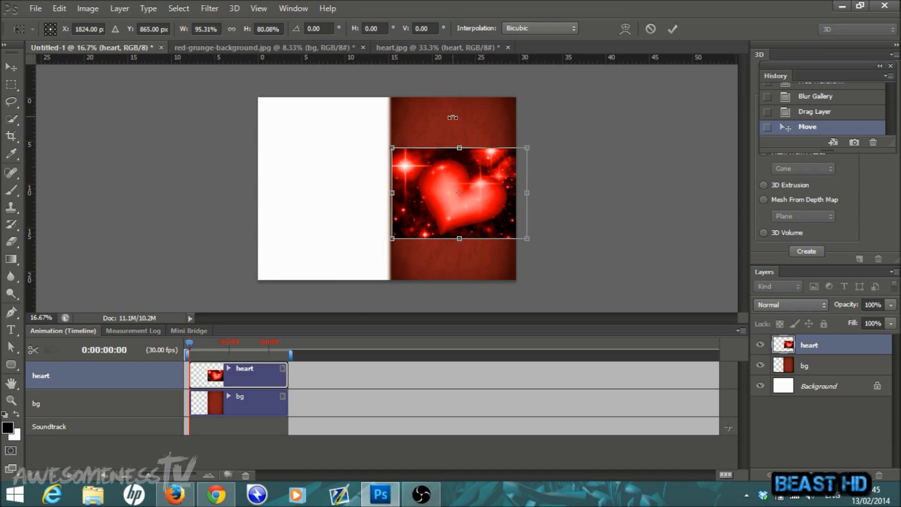
left_click_drag(501, 219, 500, 209)
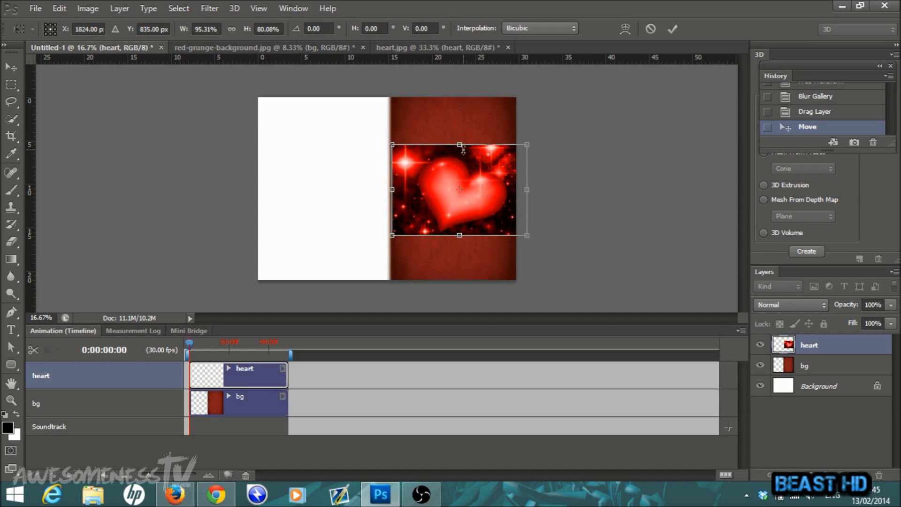
left_click_drag(459, 145, 460, 140)
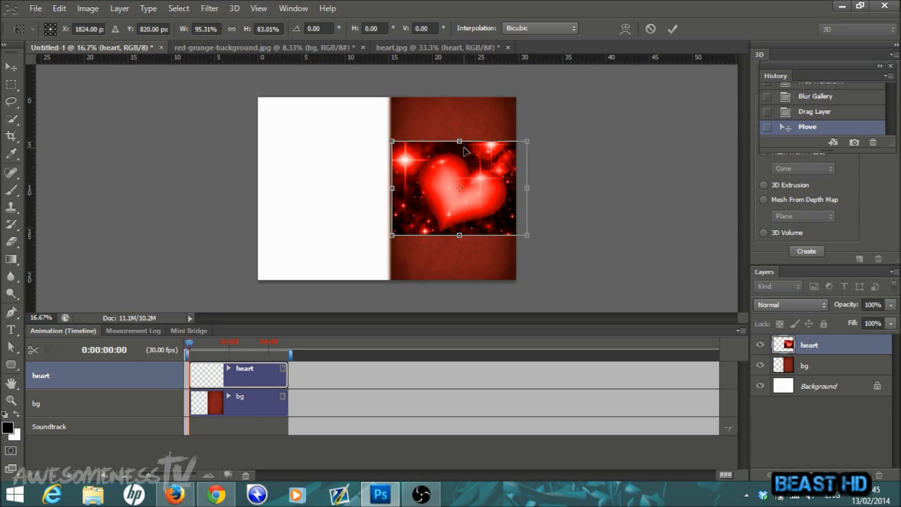
left_click(674, 30)
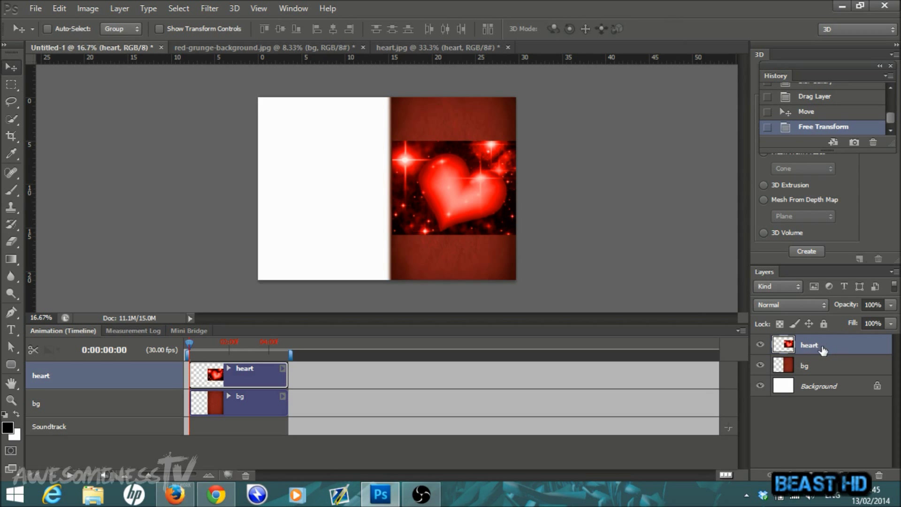
left_click(825, 306)
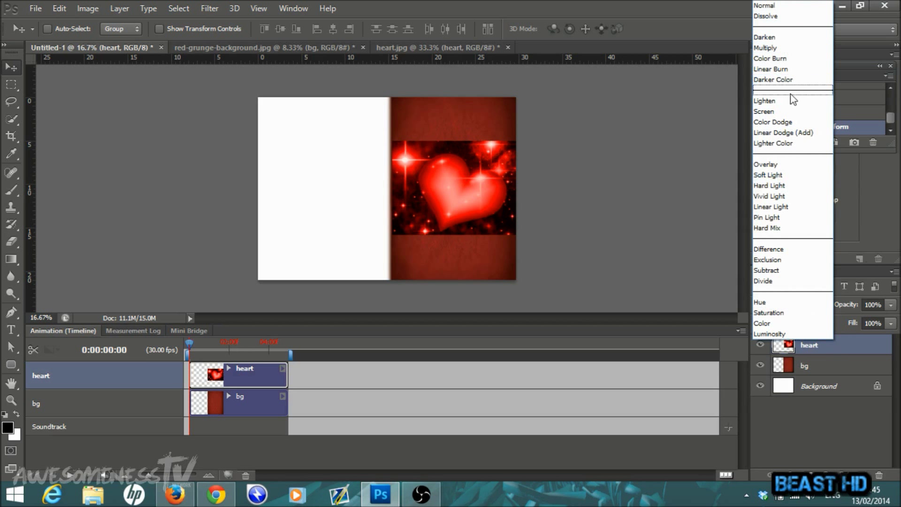
left_click(779, 113)
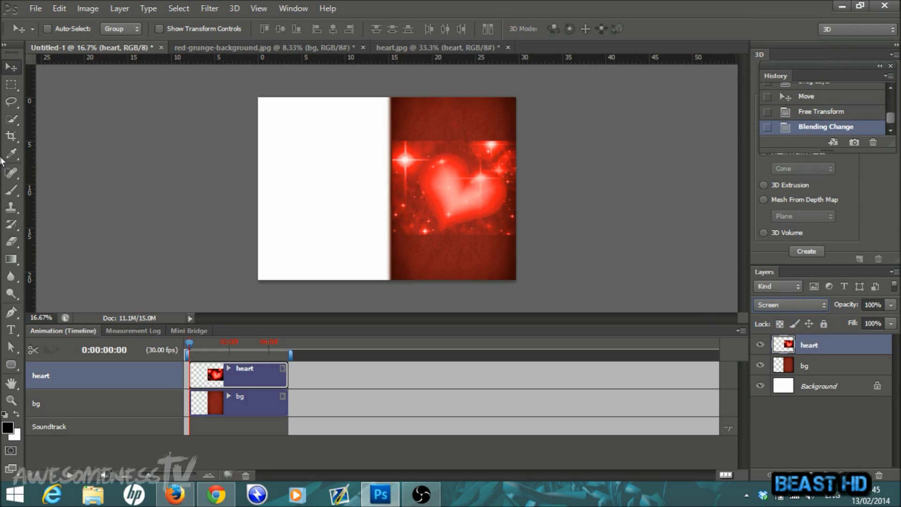
Add the text "Happy" in 48 pt French Script MT in a text box over the upper part of the heart image
left_click(12, 332)
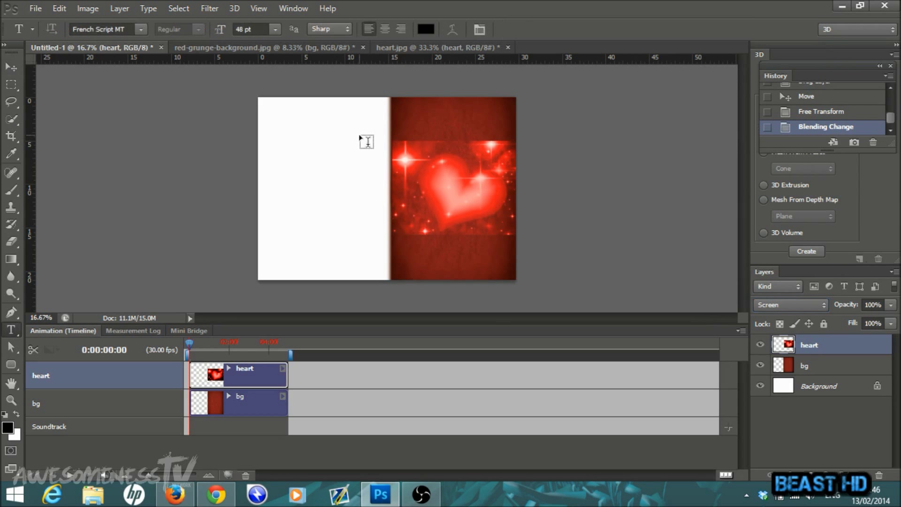
left_click_drag(402, 147, 509, 189)
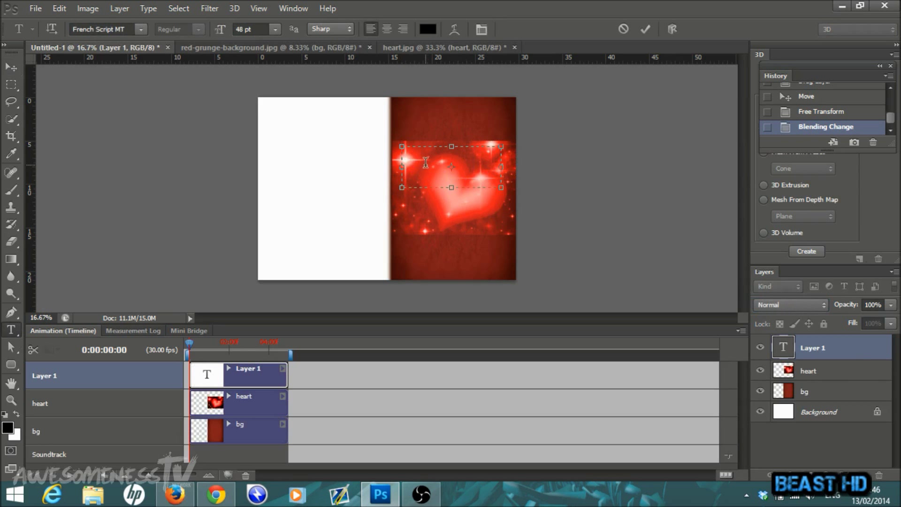
type("Happy")
Try the "Happy" text at 60 pt and return it to 48 pt
left_click_drag(441, 155, 403, 152)
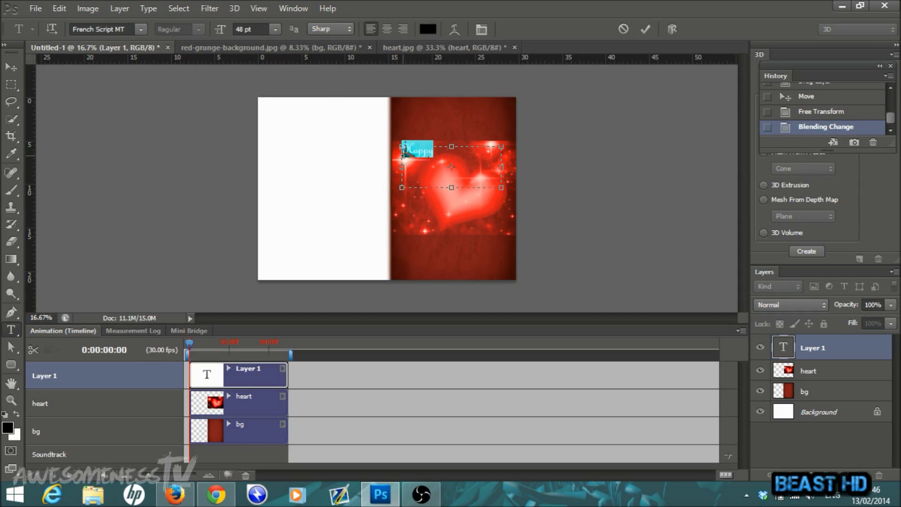
left_click(276, 29)
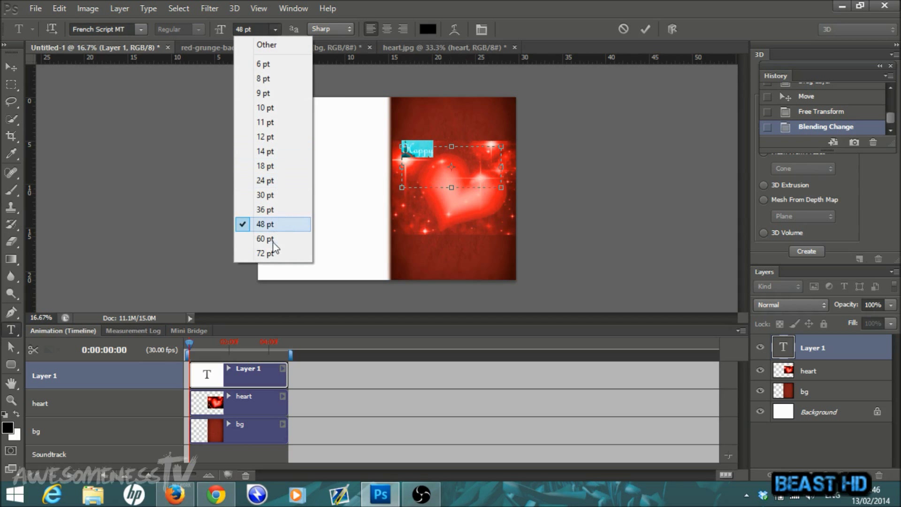
left_click(272, 239)
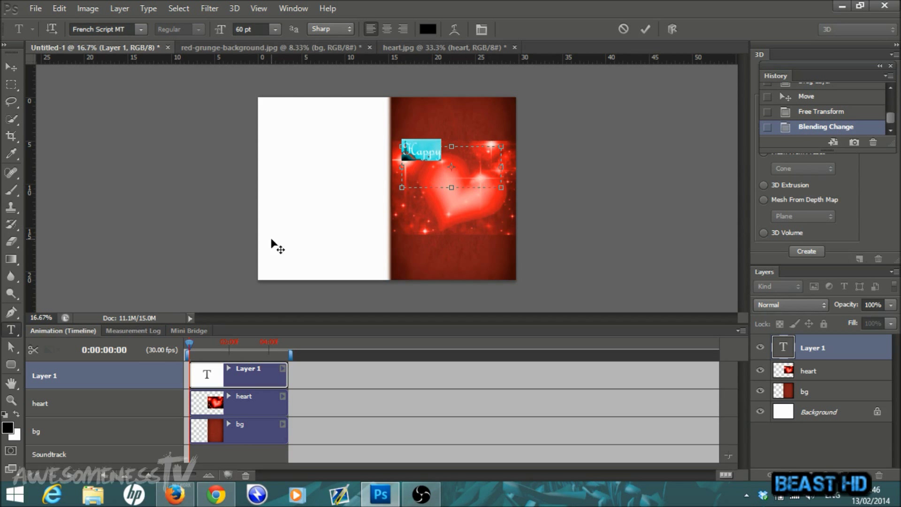
left_click(275, 30)
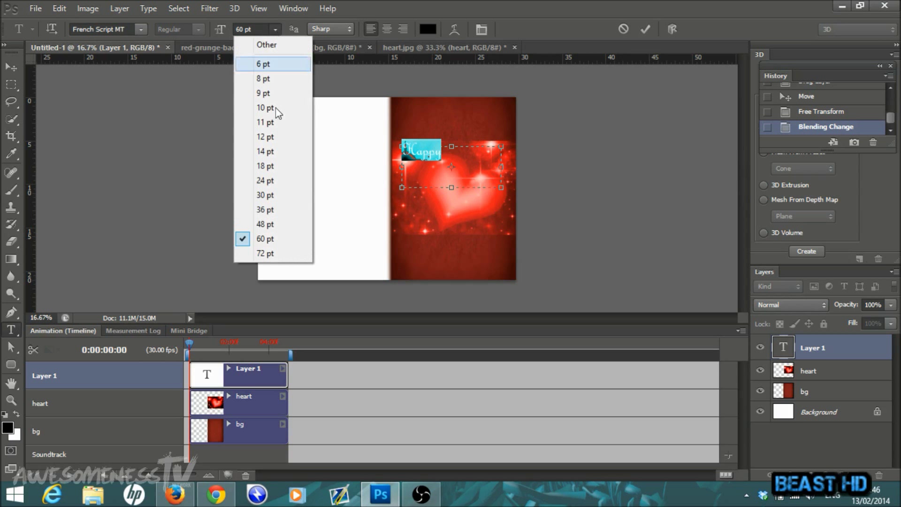
left_click(270, 224)
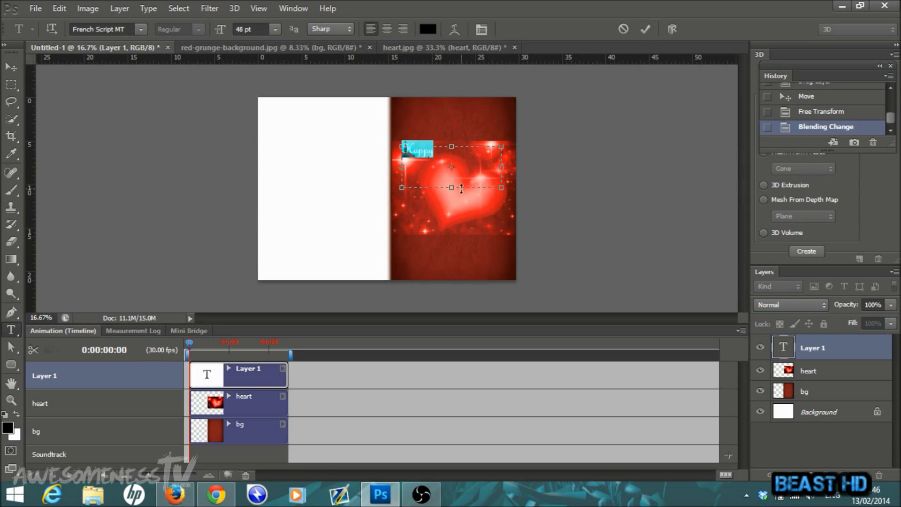
Tilt the "Happy" text slightly counterclockwise and move it onto the upper left lobe of the heart
left_click_drag(397, 196, 403, 213)
left_click(652, 29)
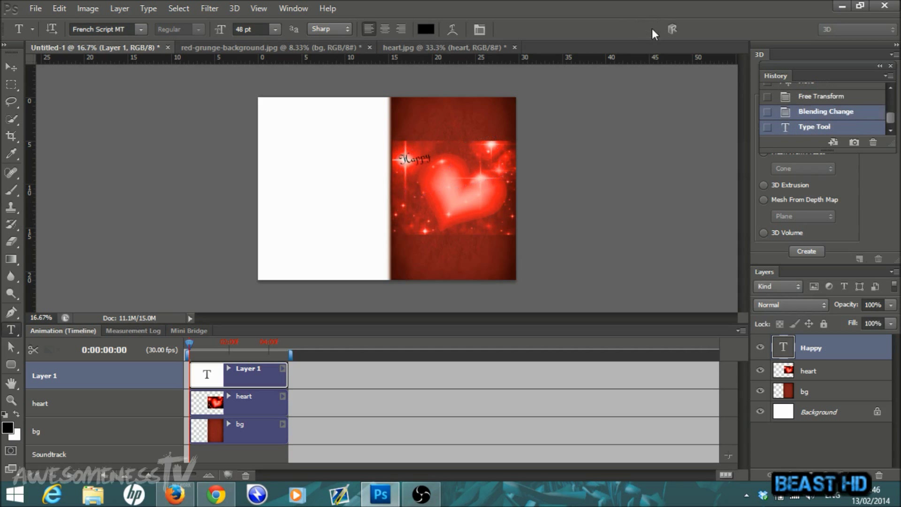
left_click(12, 70)
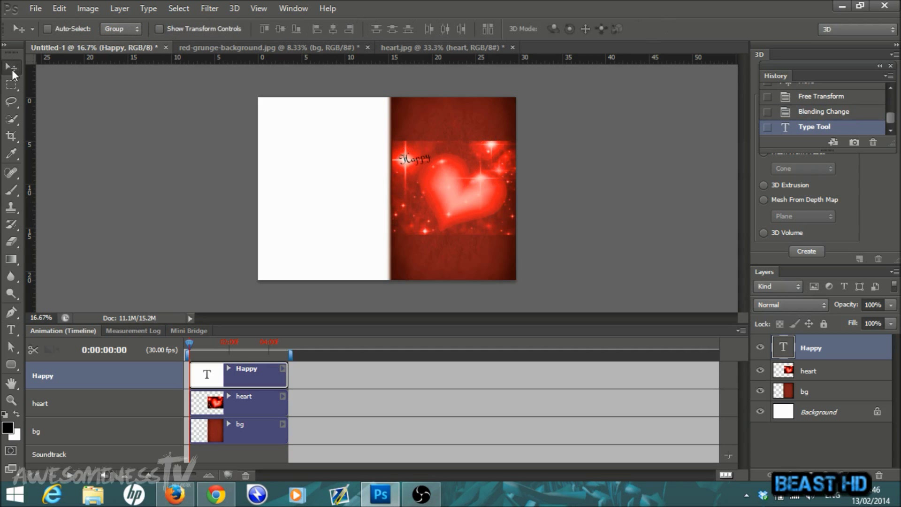
left_click_drag(417, 159, 445, 176)
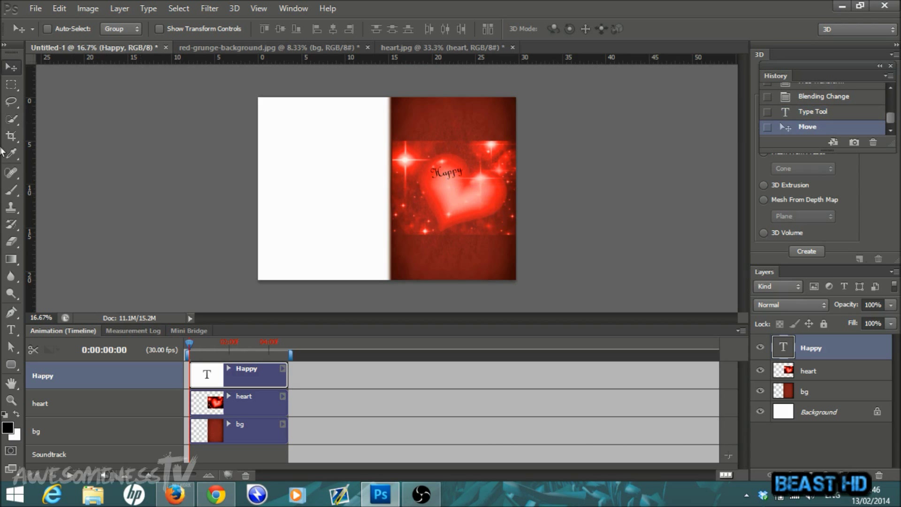
Add "Valentines" in 48 pt French Script MT, tilted slightly counterclockwise, on the heart just below "Happy"
left_click(11, 330)
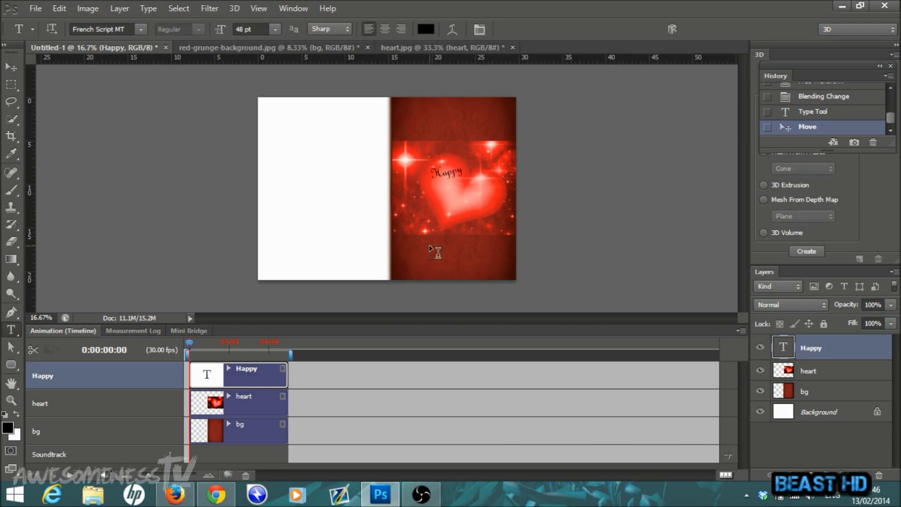
left_click_drag(407, 181, 506, 225)
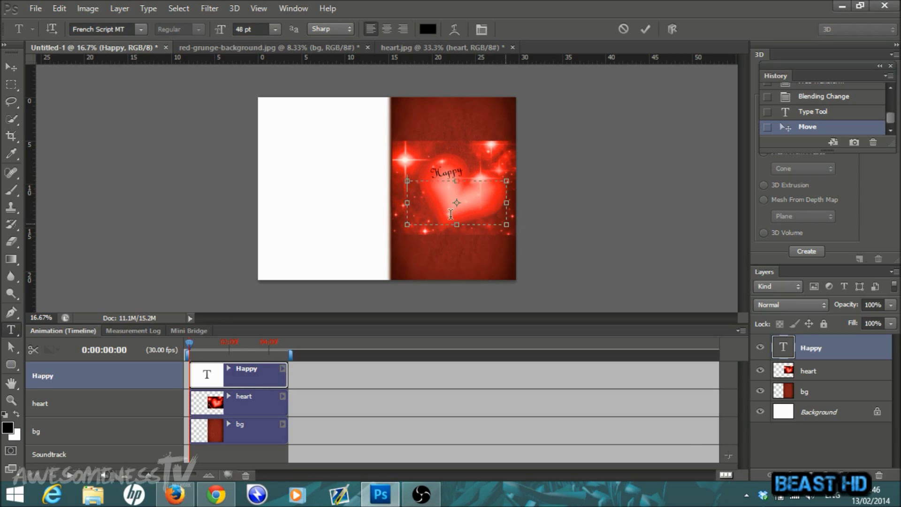
type("V")
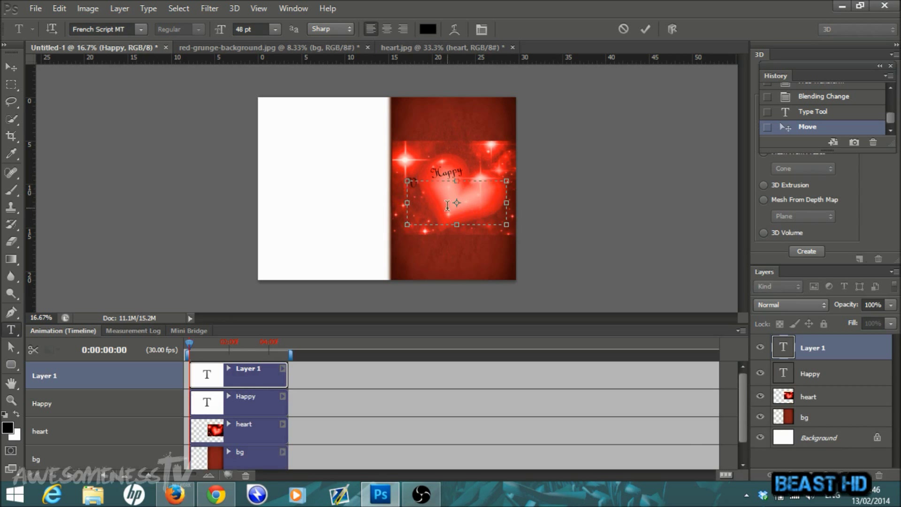
type("alentines")
left_click_drag(394, 234, 397, 251)
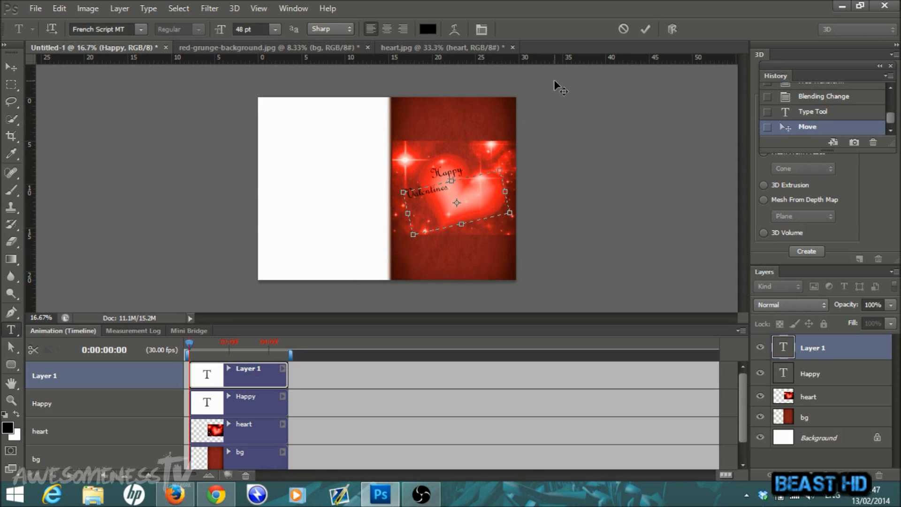
left_click(645, 30)
left_click(11, 67)
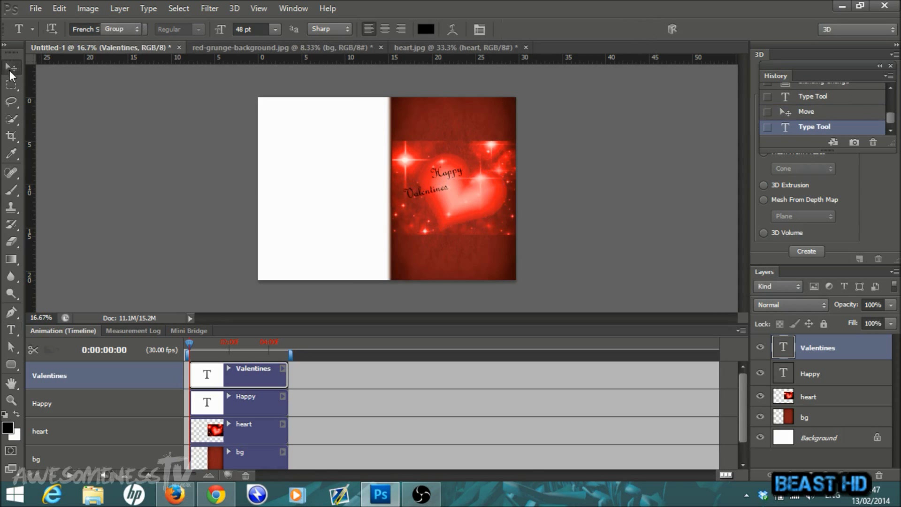
left_click_drag(427, 193, 455, 191)
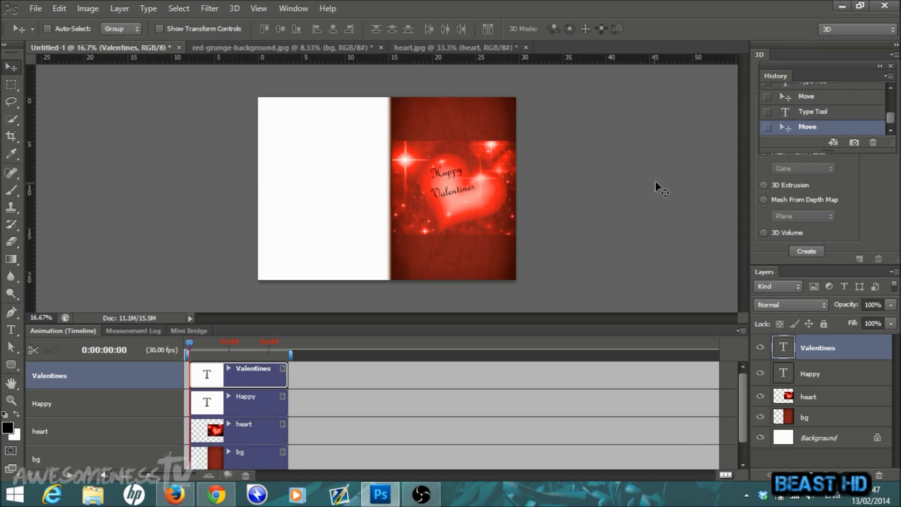
Add "Day" in 48 pt French Script MT, tilted to match the other words, on the heart just below "Valentines"
left_click(12, 330)
left_click_drag(406, 212, 507, 249)
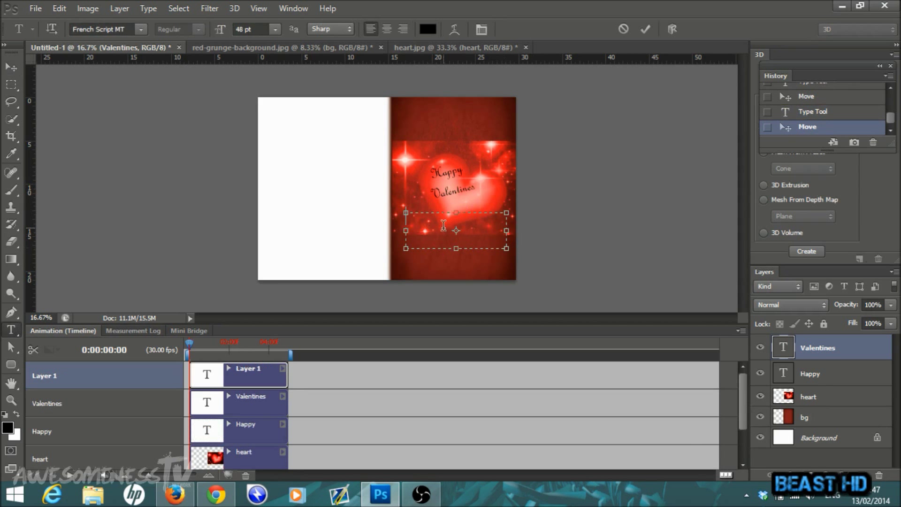
type("Day")
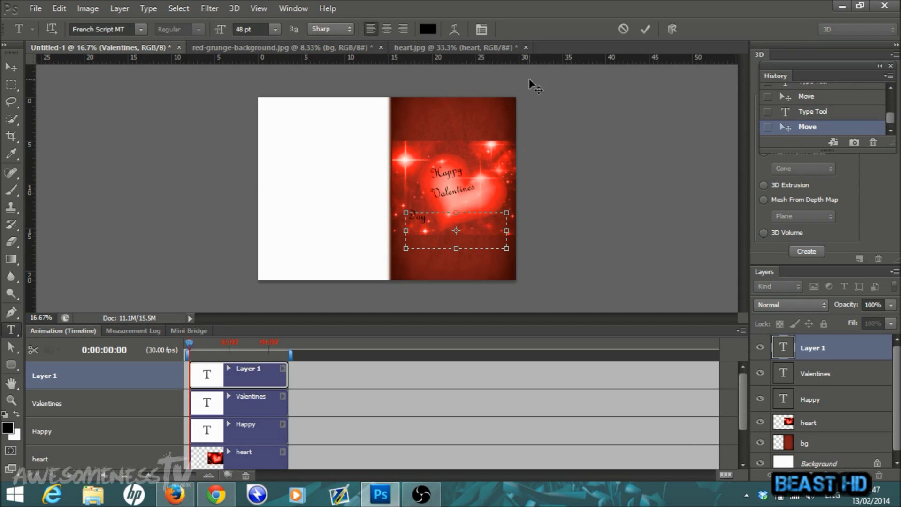
left_click_drag(402, 260, 413, 271)
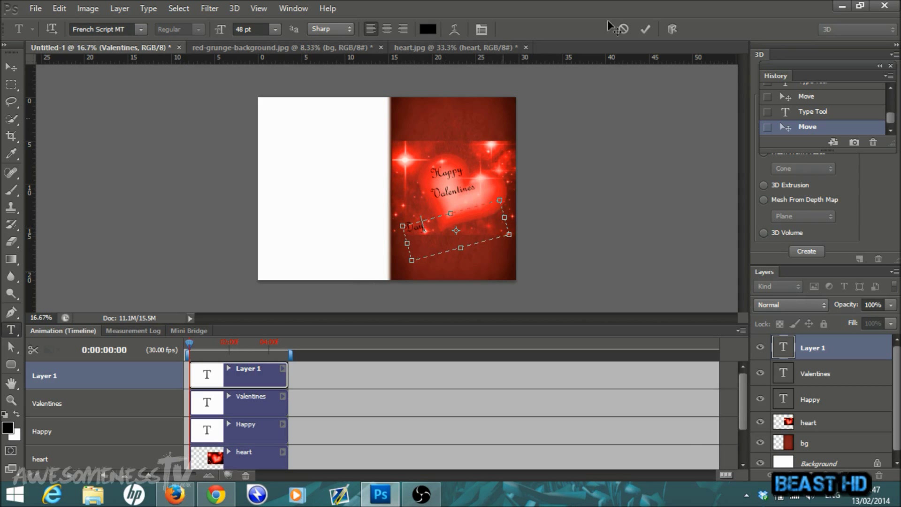
left_click(643, 30)
left_click(16, 72)
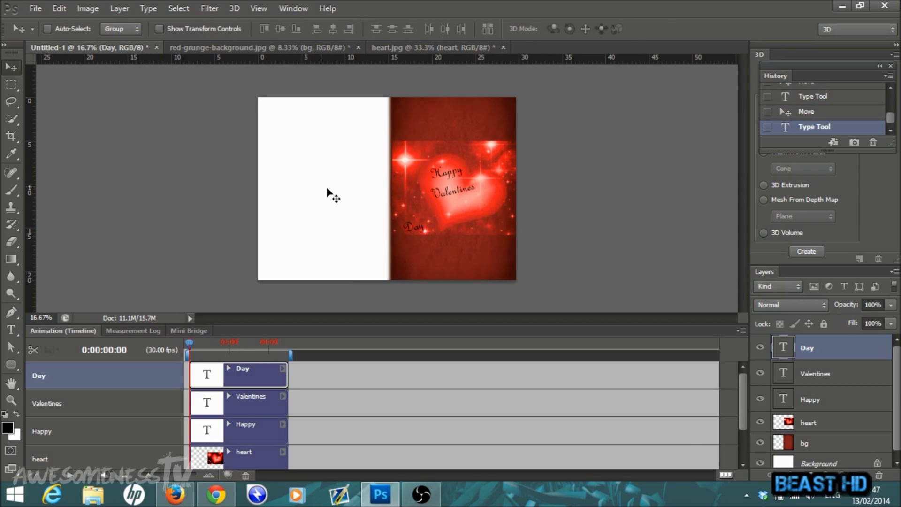
left_click_drag(422, 236, 454, 215)
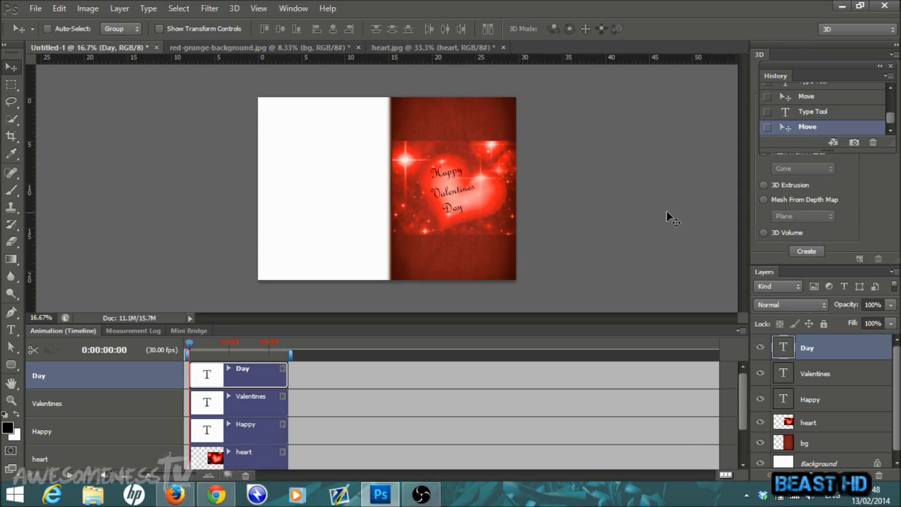
Open the image HD-black-and-white-couples-hug-wallpapers (5).jpg from the valentines card folder
left_click(36, 9)
left_click(51, 36)
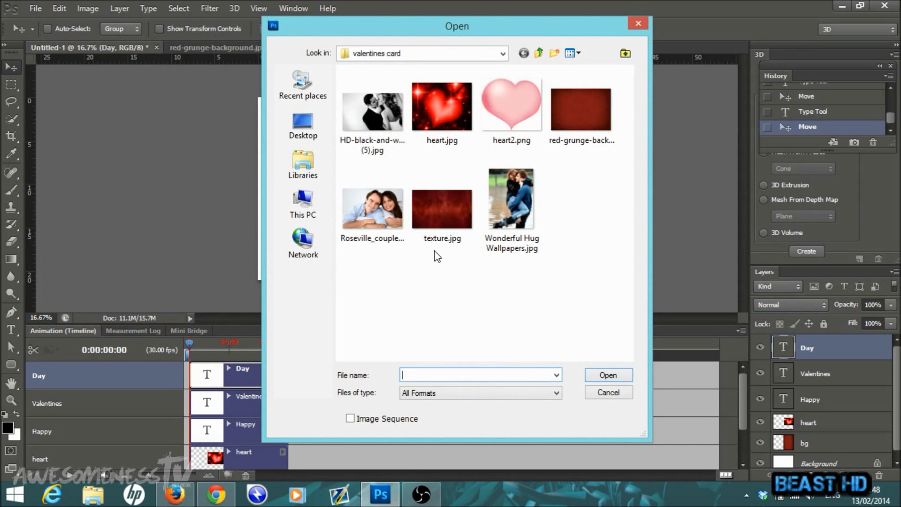
double_click(381, 115)
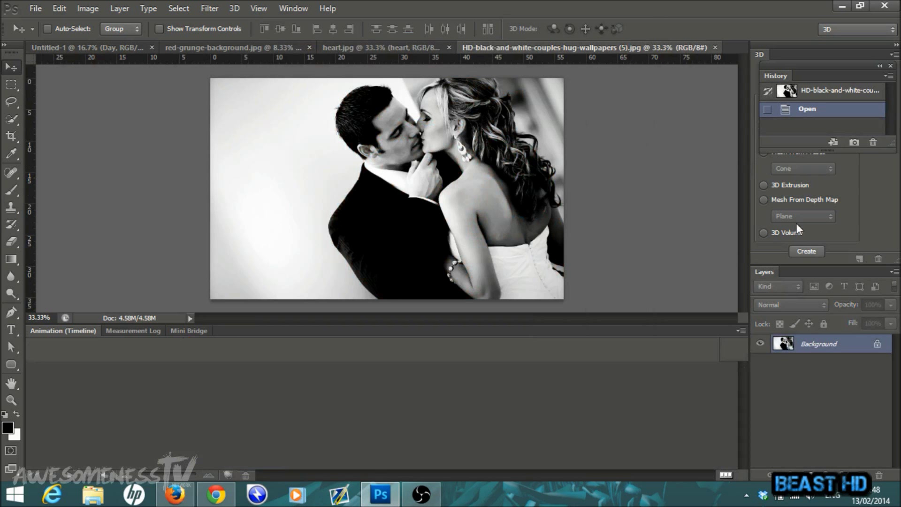
Duplicate the couple photo's background layer as "pic 1" and move the copy into Untitled-1, overlapping the white and red halves
right_click(814, 353)
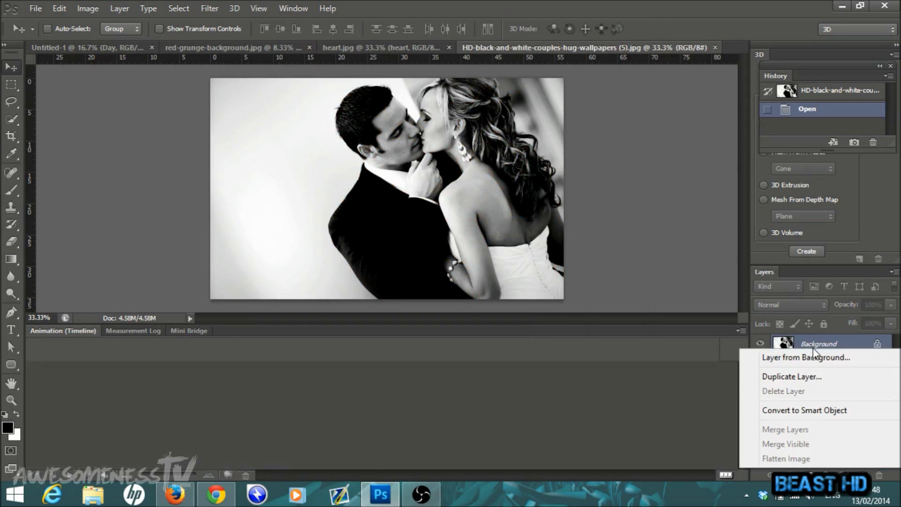
left_click(805, 379)
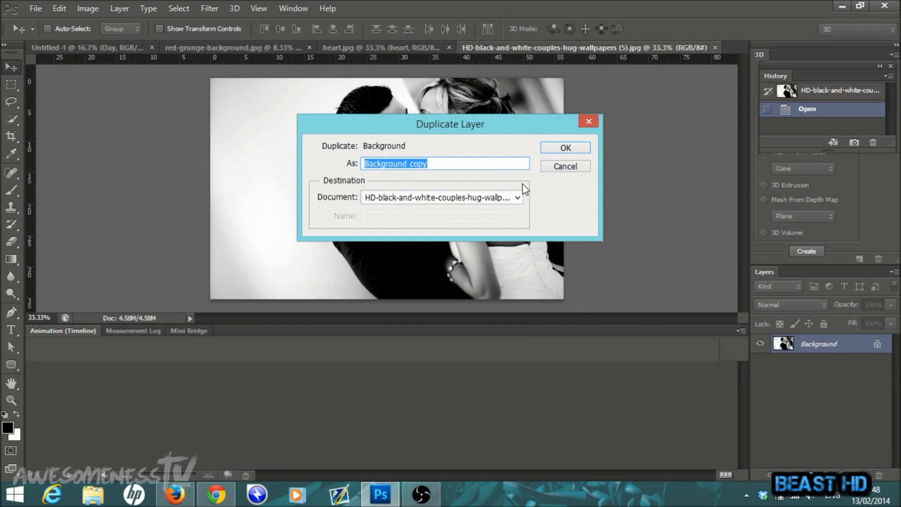
type("pl")
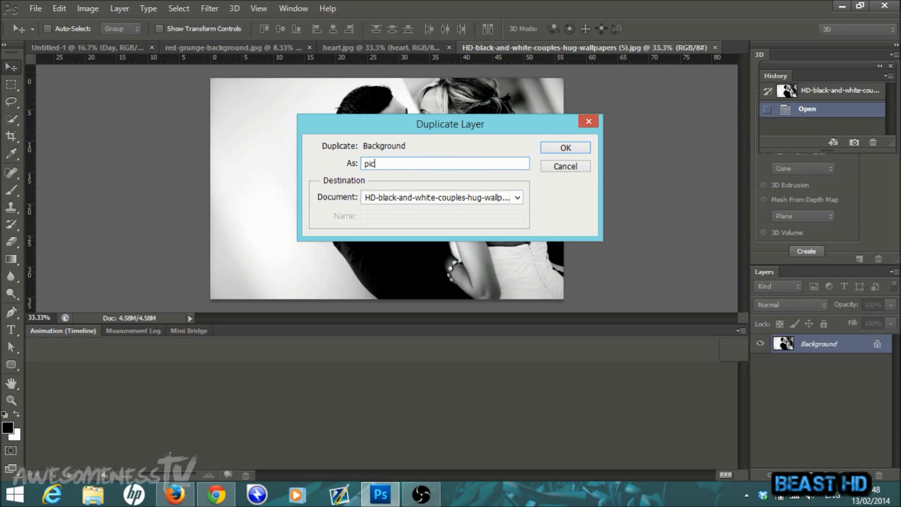
left_click(569, 148)
left_click_drag(425, 134, 441, 188)
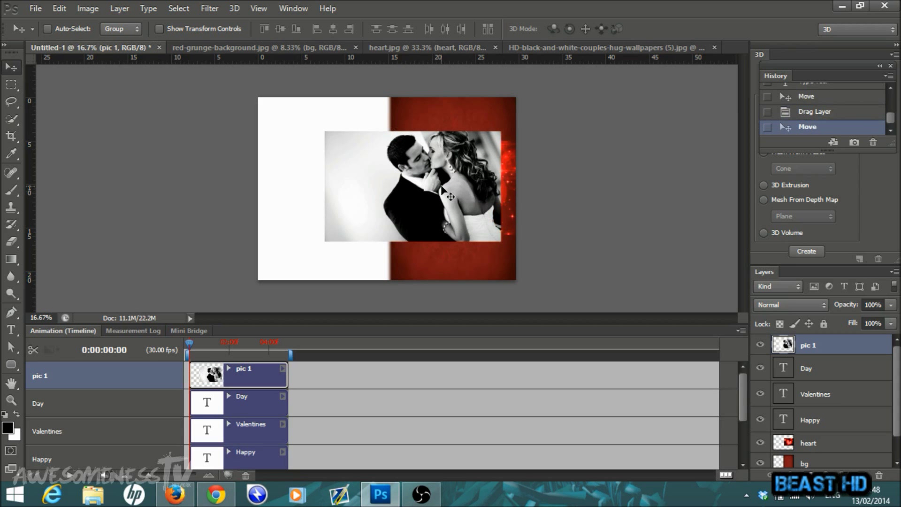
Scale the "pic 1" couple photo to about 52% width and 64.5% height and place it in the red half's upper left corner
key("ctrl+t")
left_click_drag(321, 127, 407, 163)
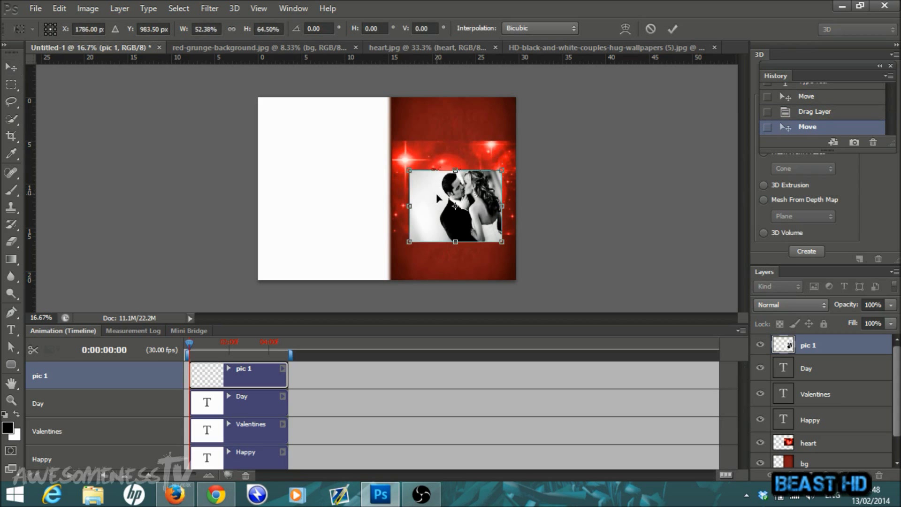
left_click_drag(436, 193, 422, 125)
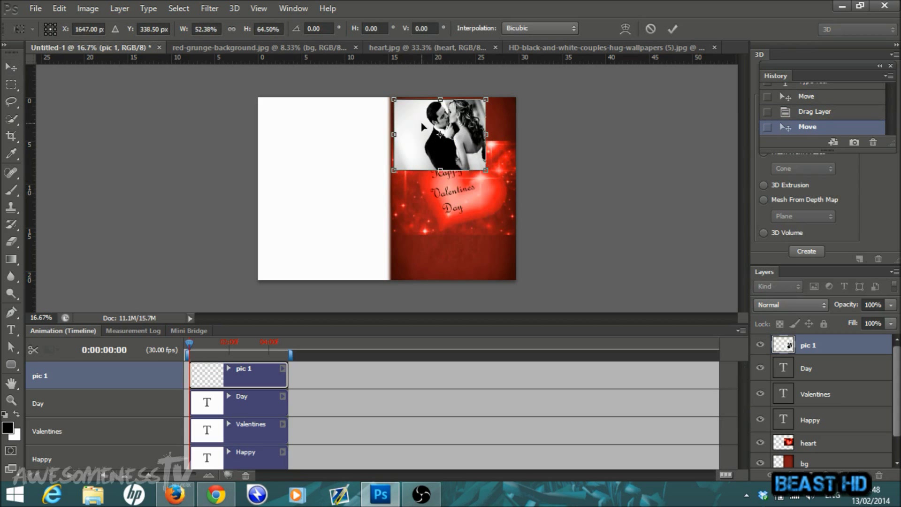
left_click(675, 28)
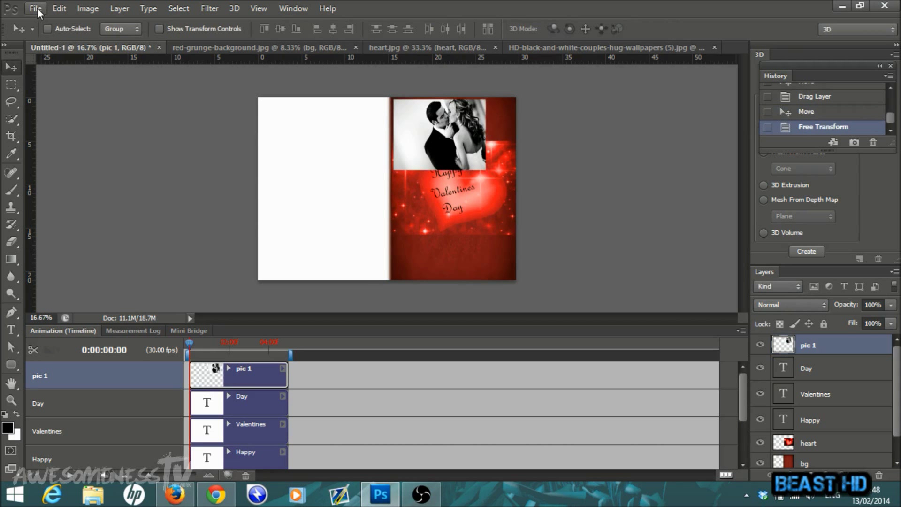
Open heart2.png from the valentines card folder and move the pink heart into Untitled-1, over the left part of the couple photo
left_click(38, 8)
left_click(45, 34)
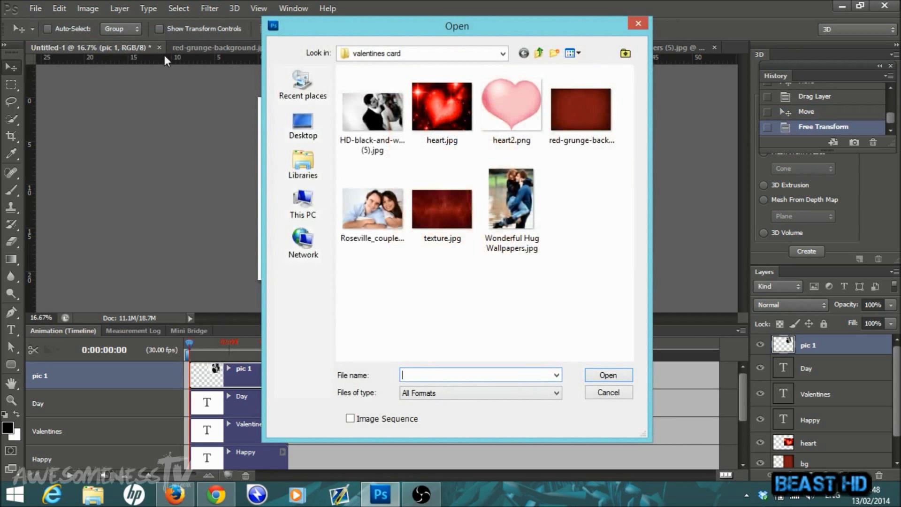
left_click(516, 118)
double_click(517, 117)
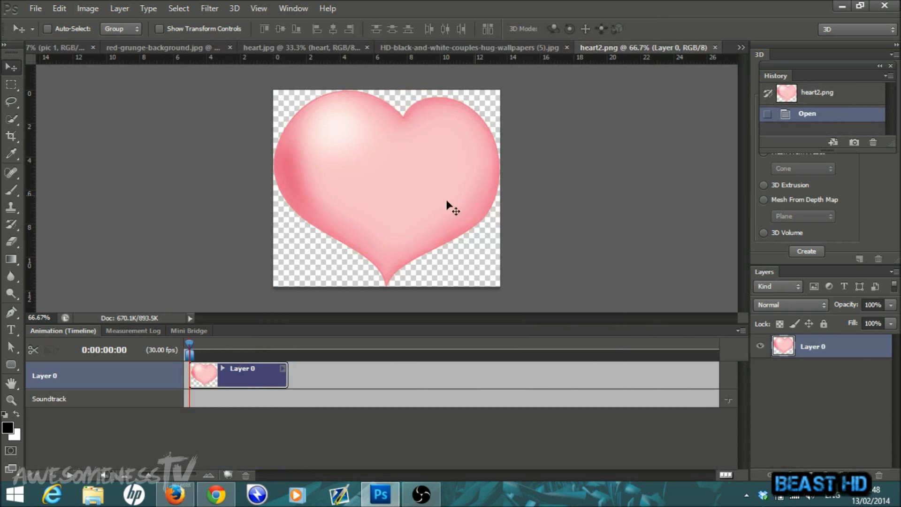
left_click_drag(447, 197, 427, 134)
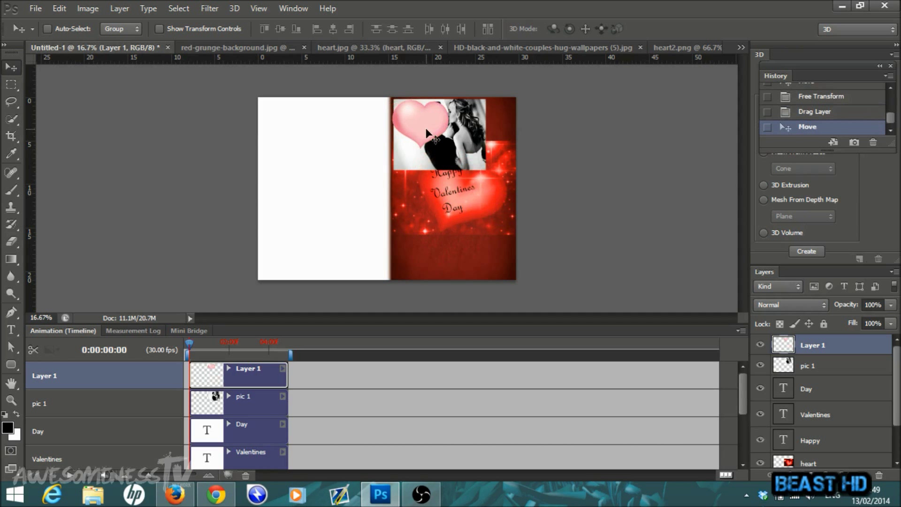
Rotate the pink heart about 14° counterclockwise
key("ctrl+t")
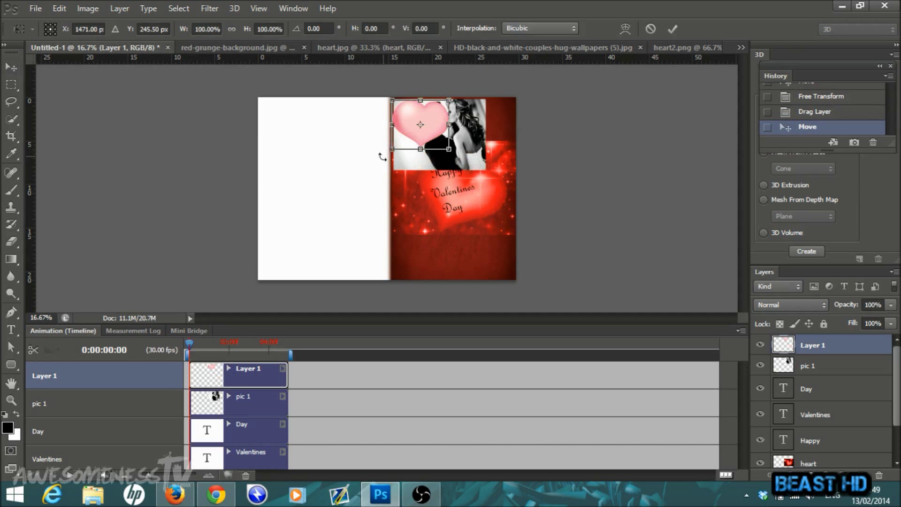
left_click_drag(381, 159, 388, 169)
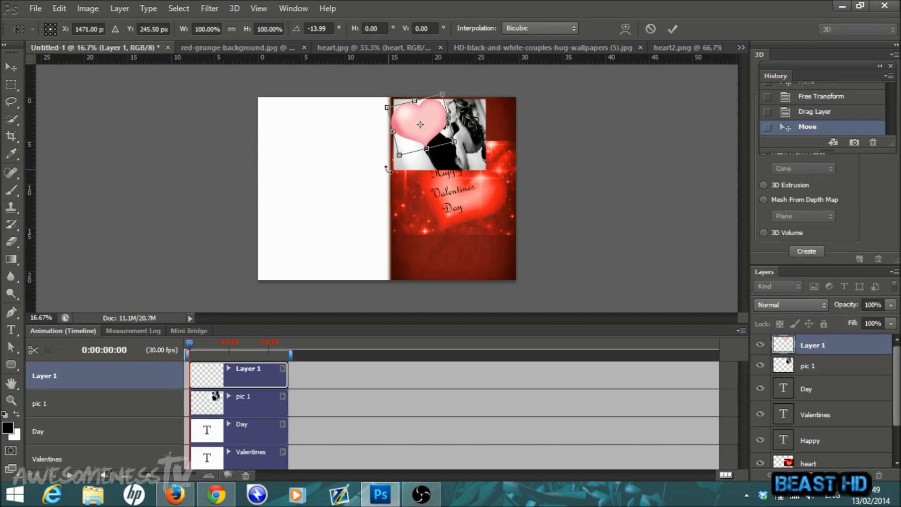
left_click(673, 31)
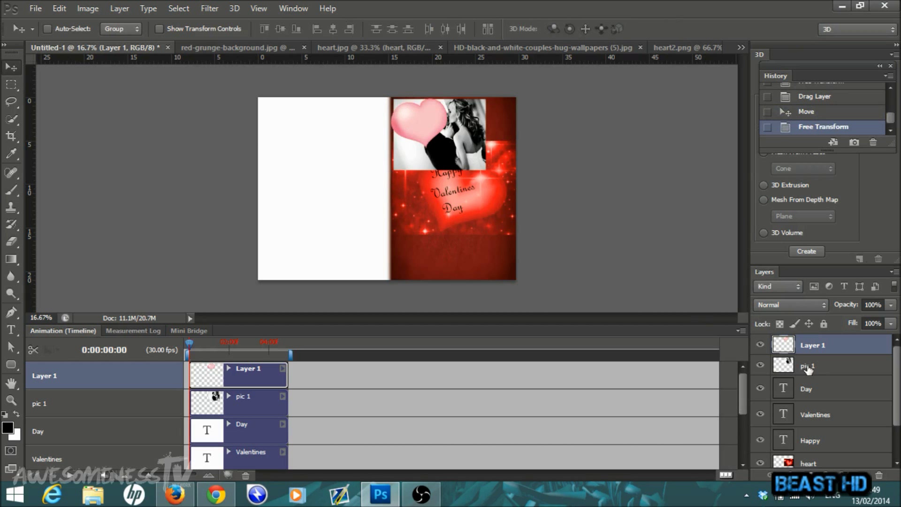
Move "pic 1" above the pink heart layer, clip it to the heart, and shift the photo so the kissing couple fills the shape
left_click(808, 369)
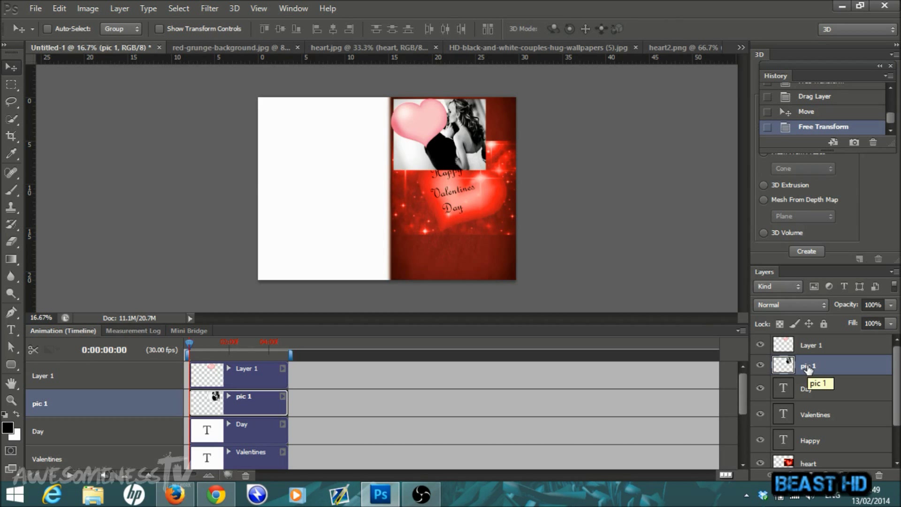
left_click_drag(809, 369, 837, 344)
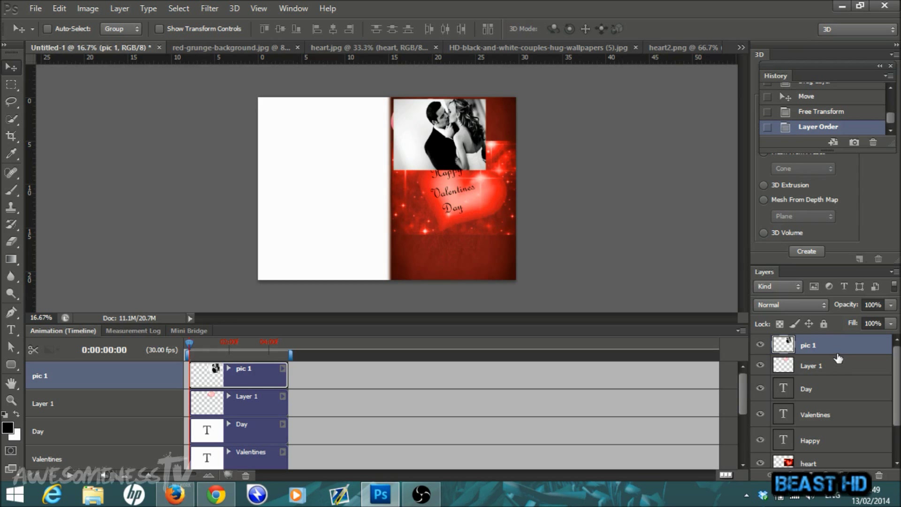
left_click_drag(838, 352, 837, 349)
left_click(838, 349, "alt")
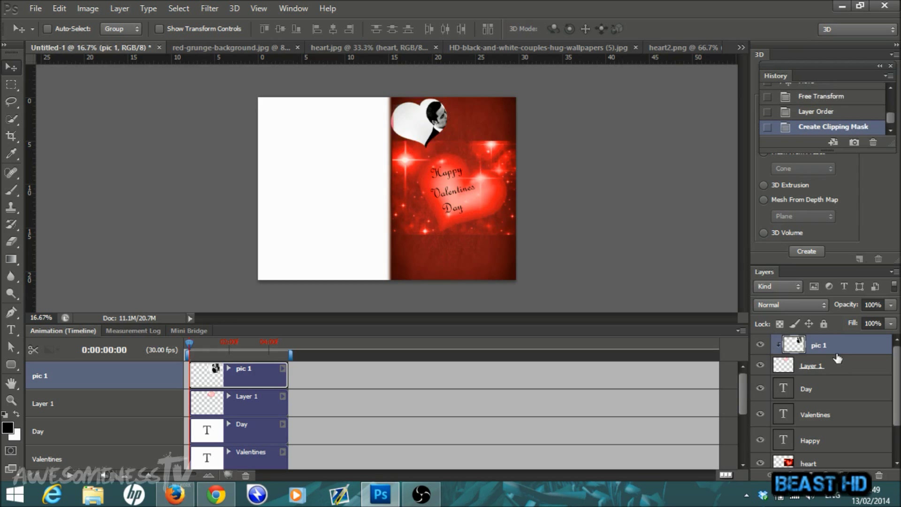
left_click_drag(434, 136, 411, 134)
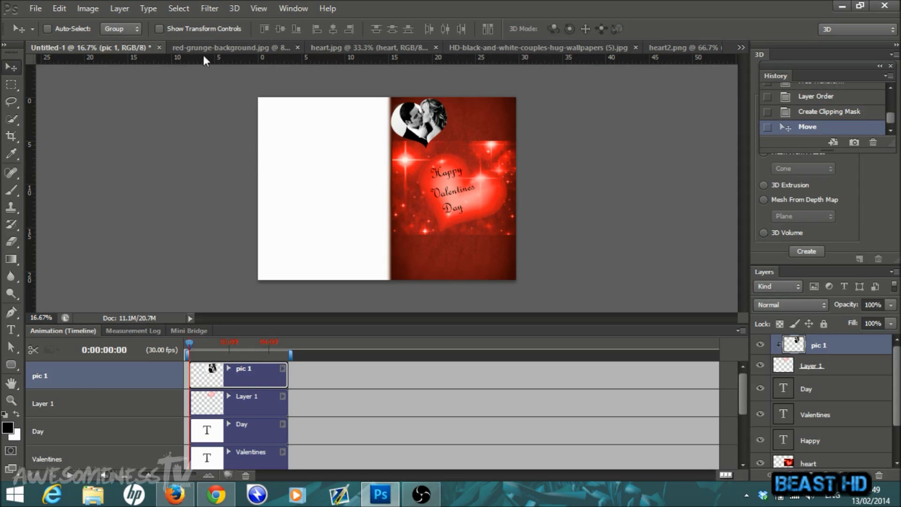
Open the image Roseville_couples-counseling2.jpg from the valentines card folder
left_click(34, 8)
left_click(35, 8)
left_click(35, 8)
left_click(44, 38)
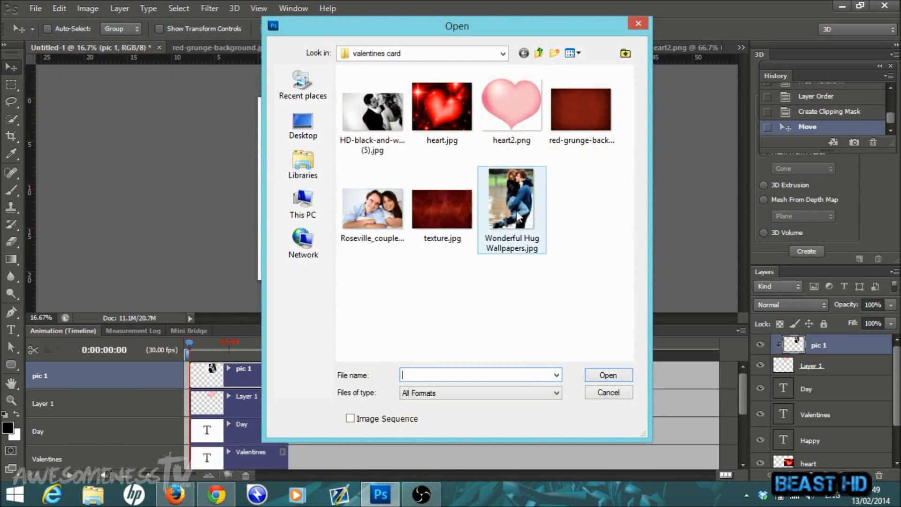
double_click(375, 209)
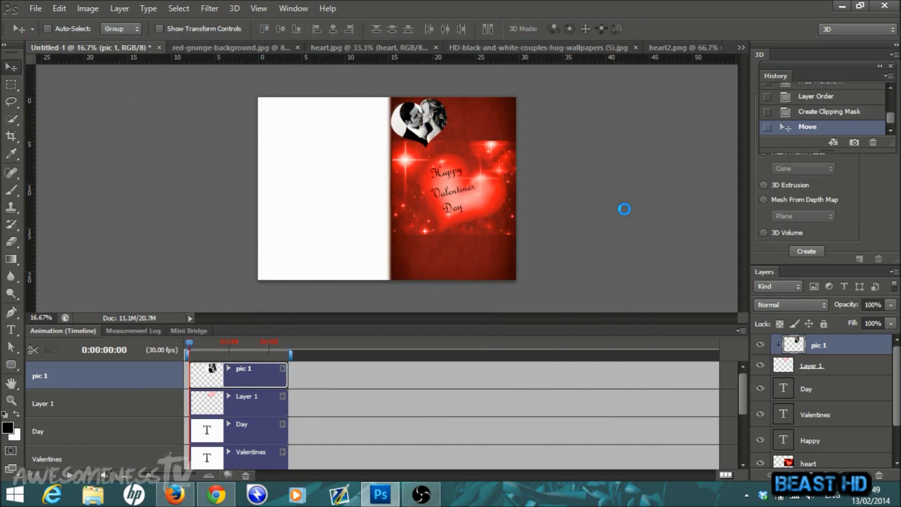
Duplicate the smiling couple photo's background layer and move the copy into red-grunge-background.jpg
right_click(808, 345)
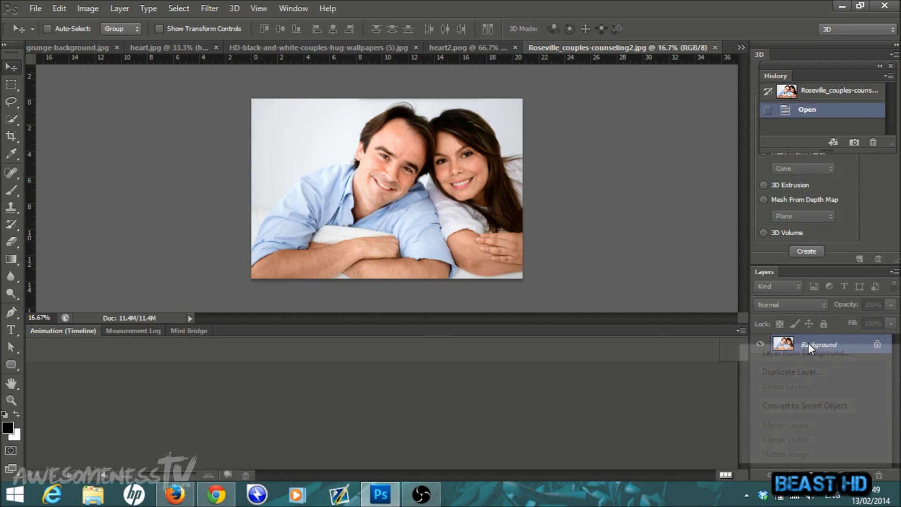
left_click(800, 371)
left_click(572, 148)
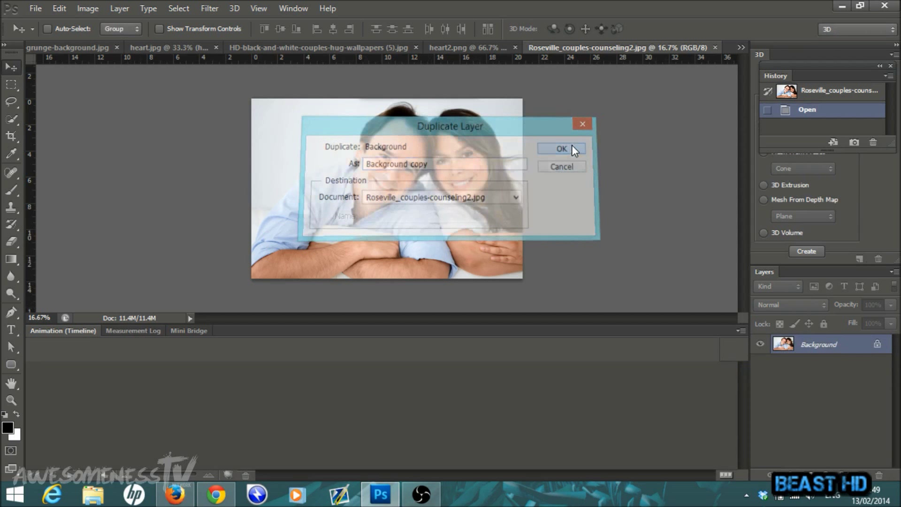
left_click_drag(388, 200, 357, 187)
Copy the smiling couple photo layer from red-grunge-background.jpg into Untitled-1
left_click(741, 47)
left_click(551, 55)
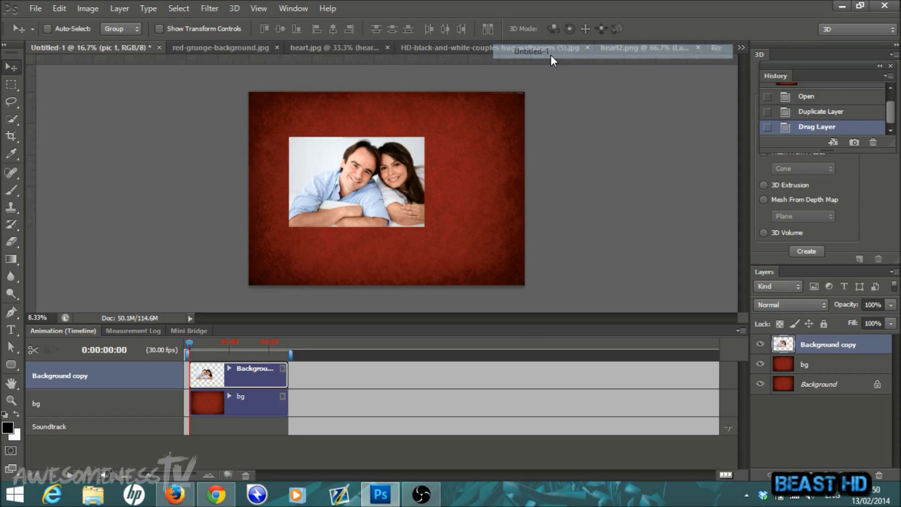
left_click(227, 48)
left_click_drag(432, 184, 425, 221)
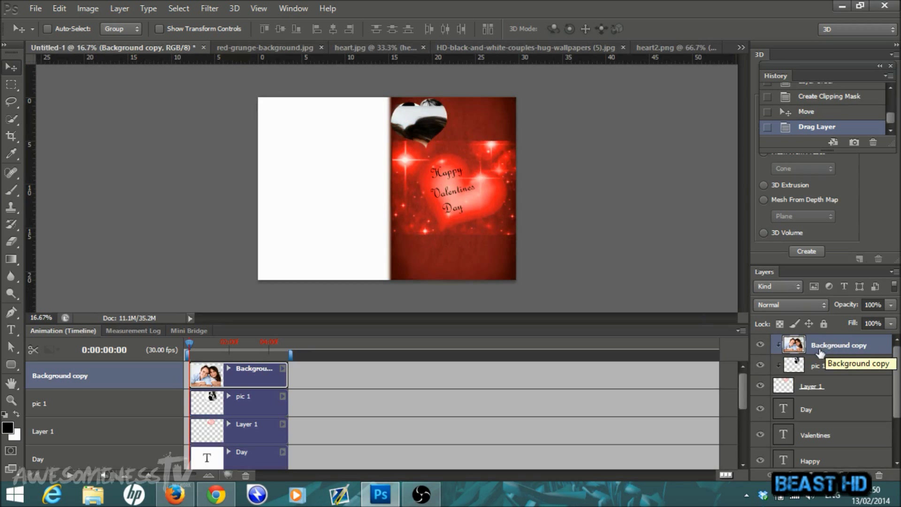
Move the smiling couple photo layer below the first heart layer and scale it down to a small picture at the red half's bottom
left_click_drag(816, 352, 841, 401)
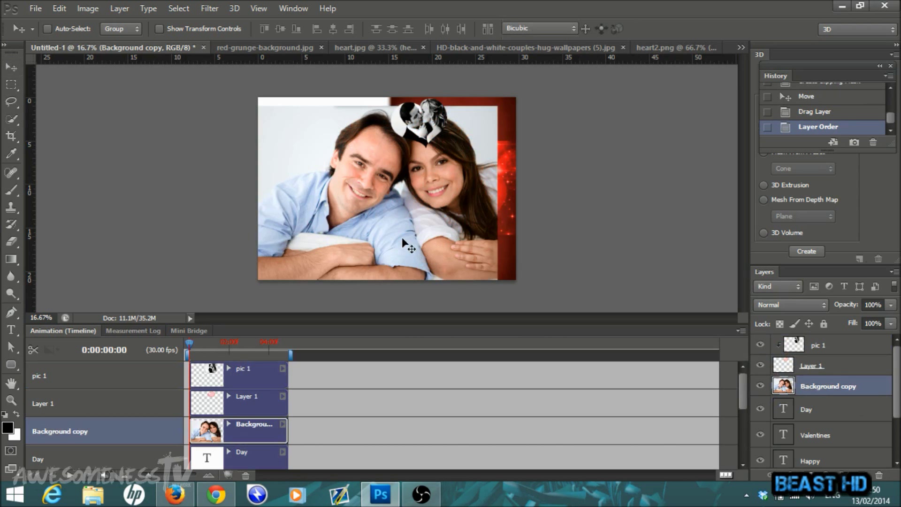
key("ctrl+t")
left_click_drag(246, 113, 430, 231)
left_click(675, 30)
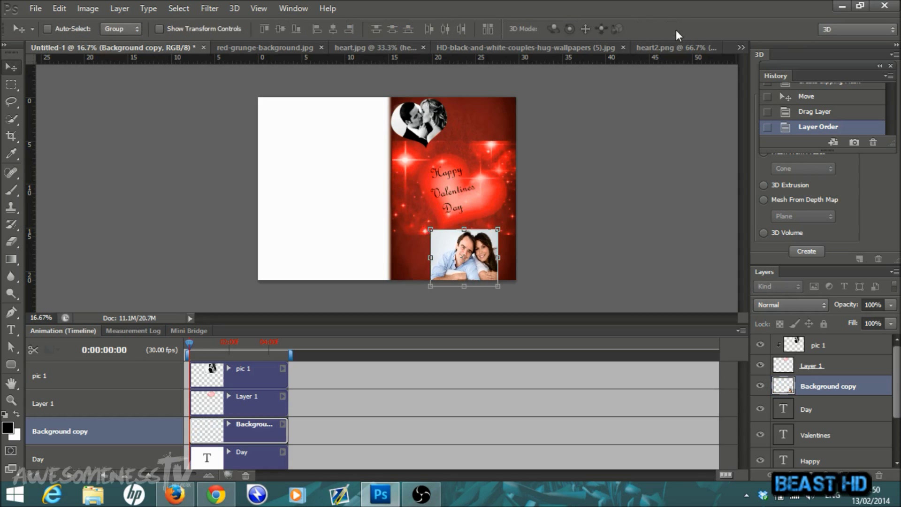
Copy the pink heart from heart2.png through red-grunge-background.jpg into Untitled-1 and place it in the red half's upper right corner
left_click(672, 52)
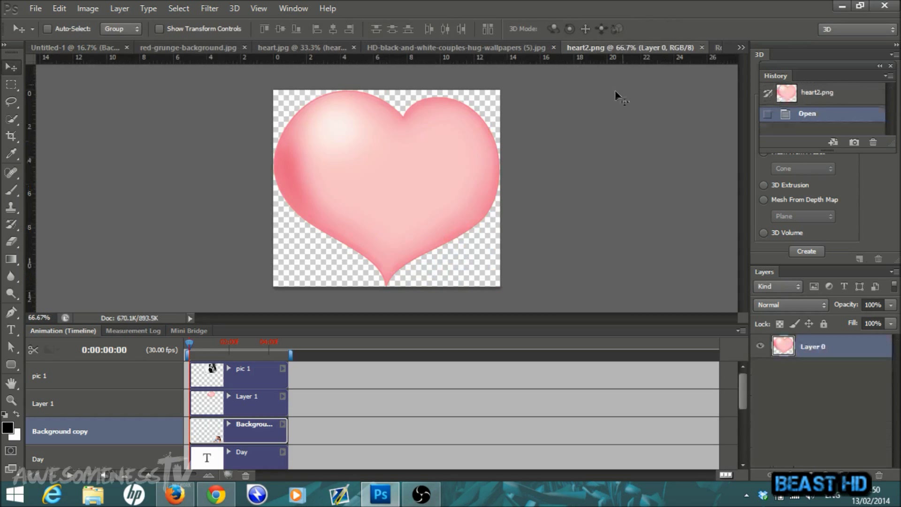
left_click_drag(439, 204, 340, 178)
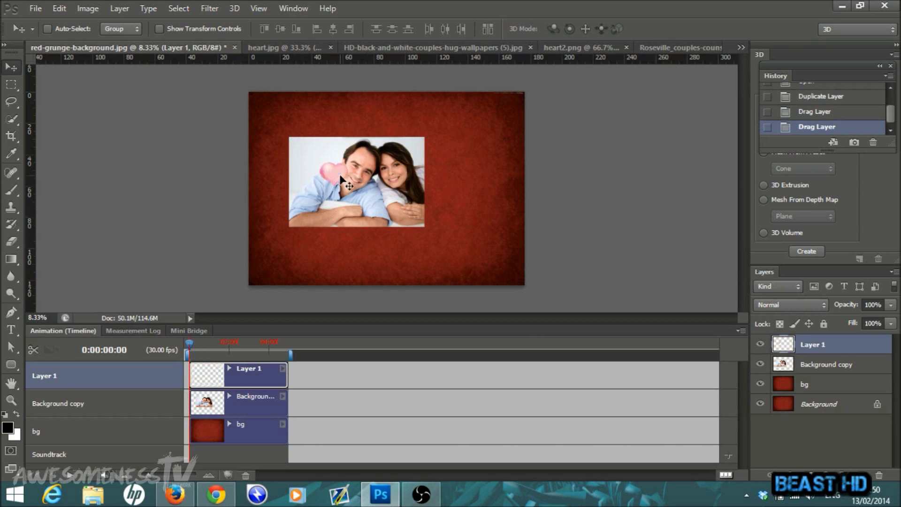
left_click(741, 47)
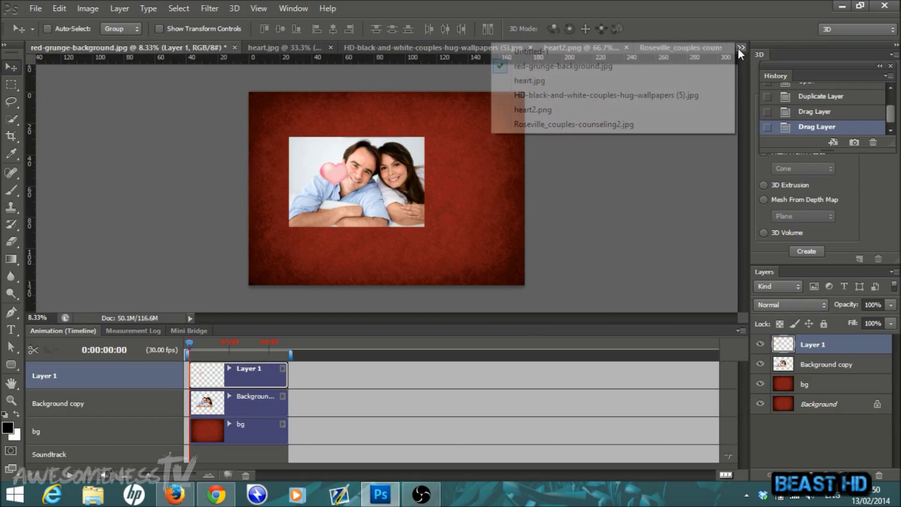
left_click(560, 50)
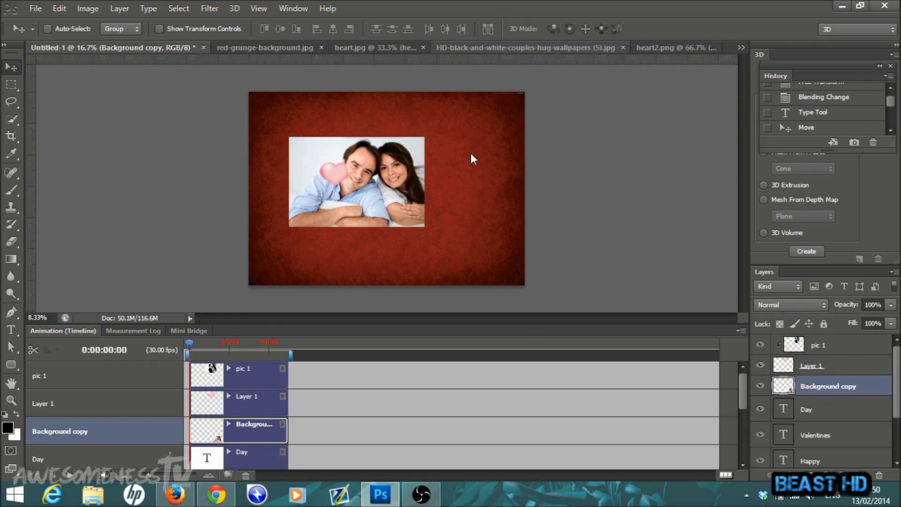
left_click(251, 47)
left_click_drag(332, 179, 453, 166)
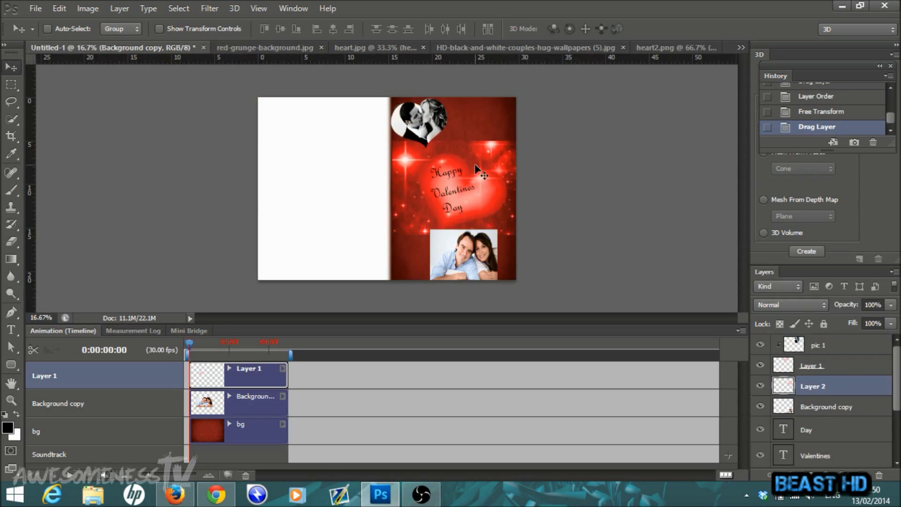
left_click_drag(465, 155, 490, 126)
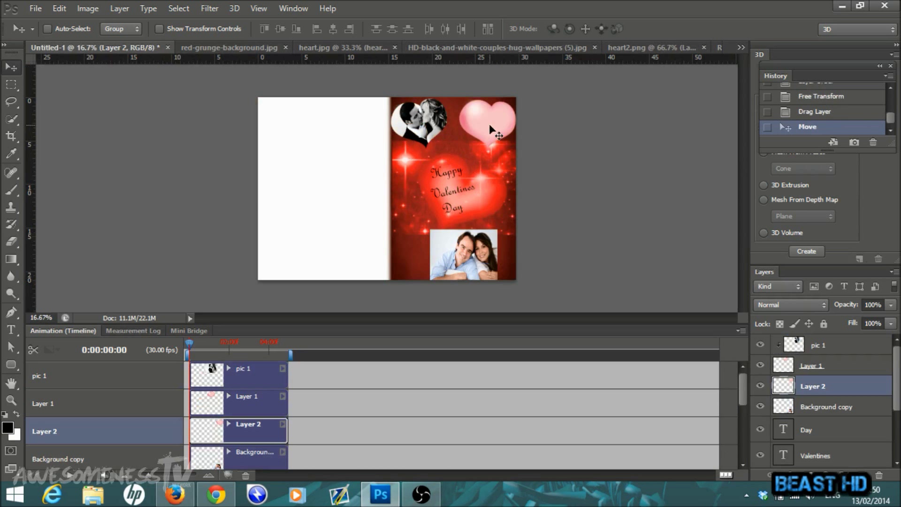
Rotate the second pink heart about 15° clockwise
key("ctrl+t")
left_click_drag(530, 155, 522, 168)
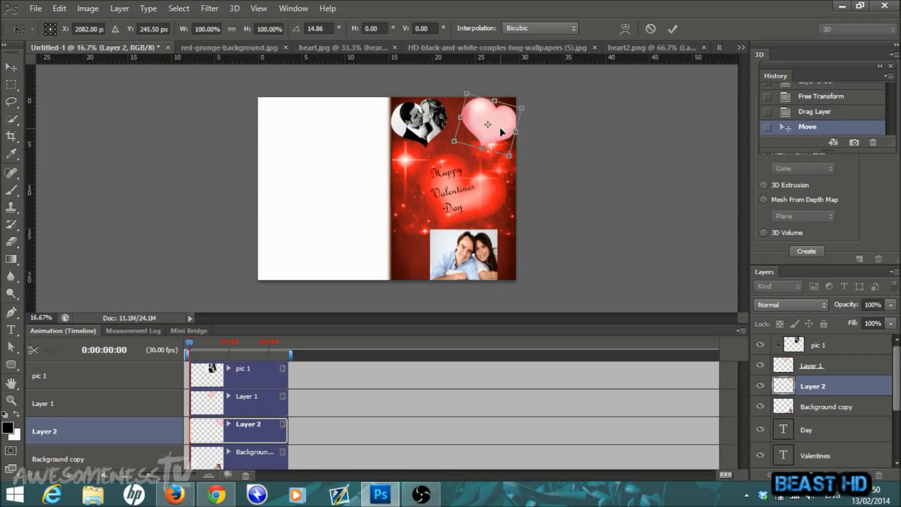
left_click(672, 28)
mouse_move(464, 259)
left_mouse_down()
mouse_move(472, 252)
mouse_move(470, 259)
left_mouse_up()
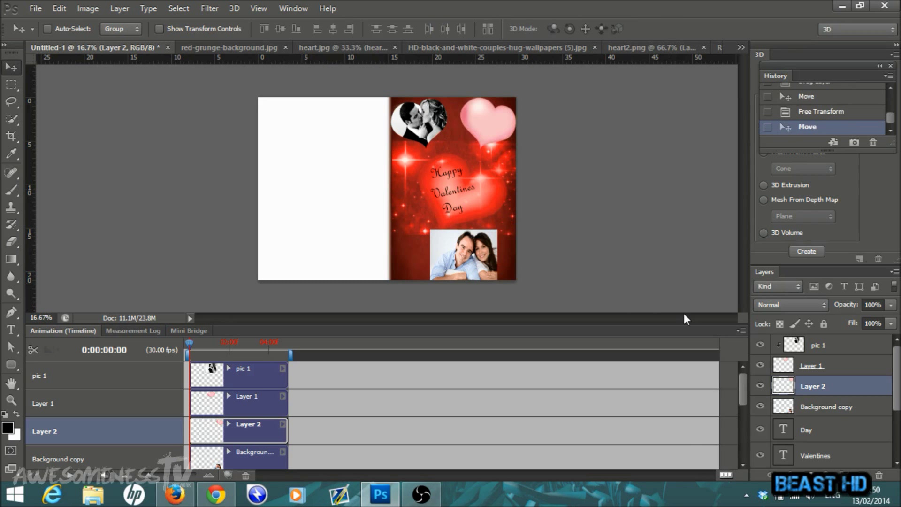
Place the smiling couple photo over the second pink heart, move its layer above that heart, and clip it to the heart shape
left_click(817, 410)
left_click_drag(492, 261, 495, 128)
left_click_drag(825, 419, 822, 395)
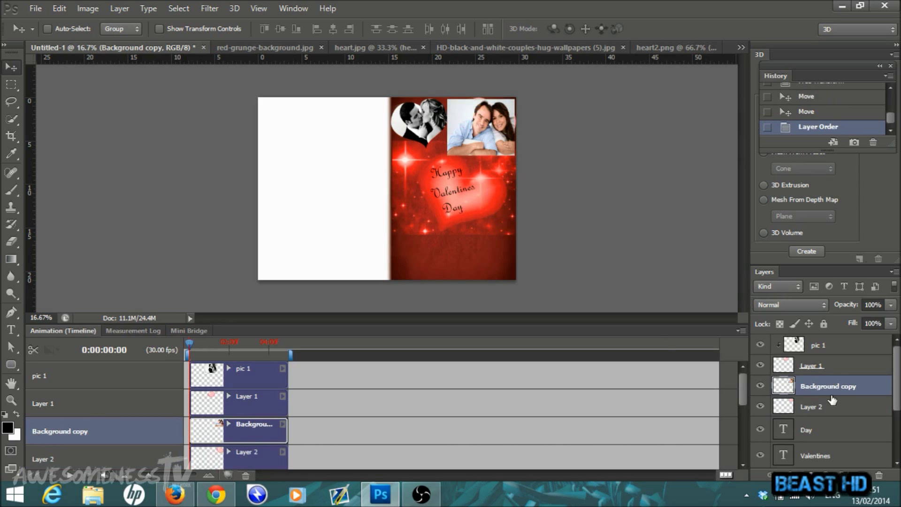
left_click_drag(833, 399, 831, 392)
left_click(831, 391, "alt")
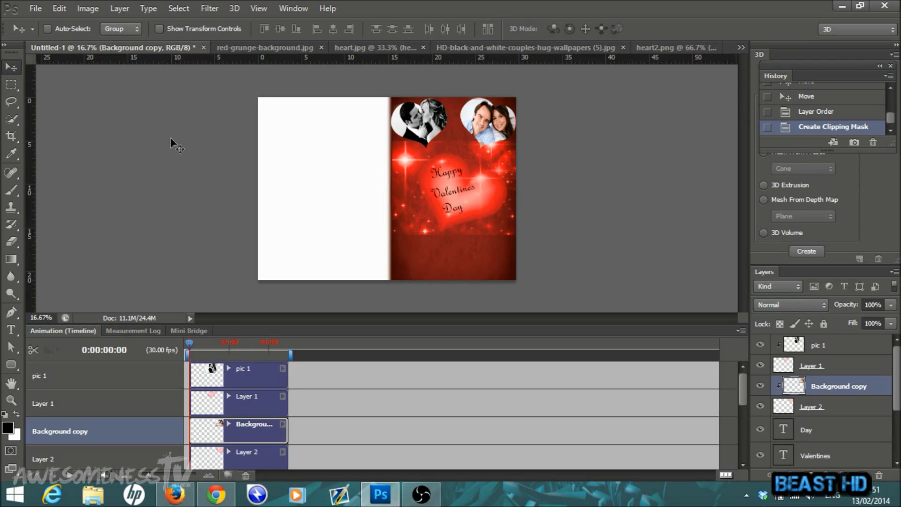
Close red-grunge-background.jpg and heart.jpg without saving their changes
left_click(322, 47)
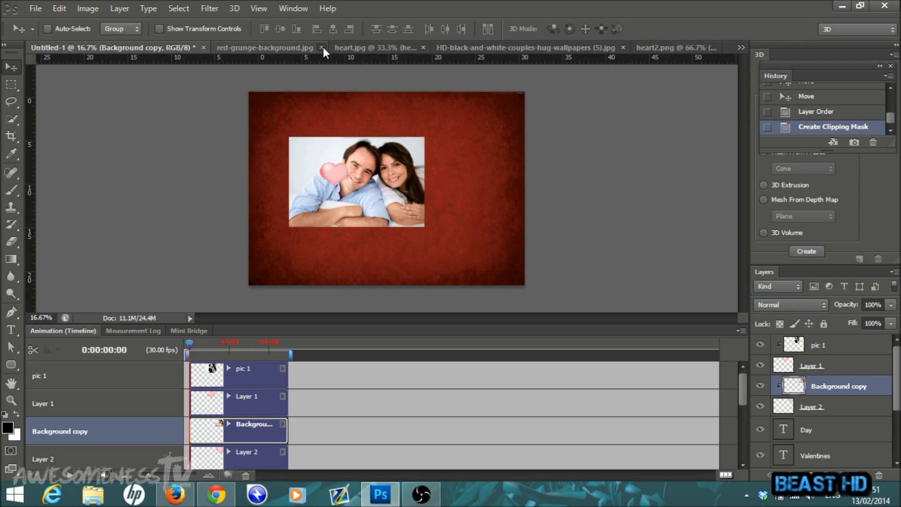
left_click(452, 196)
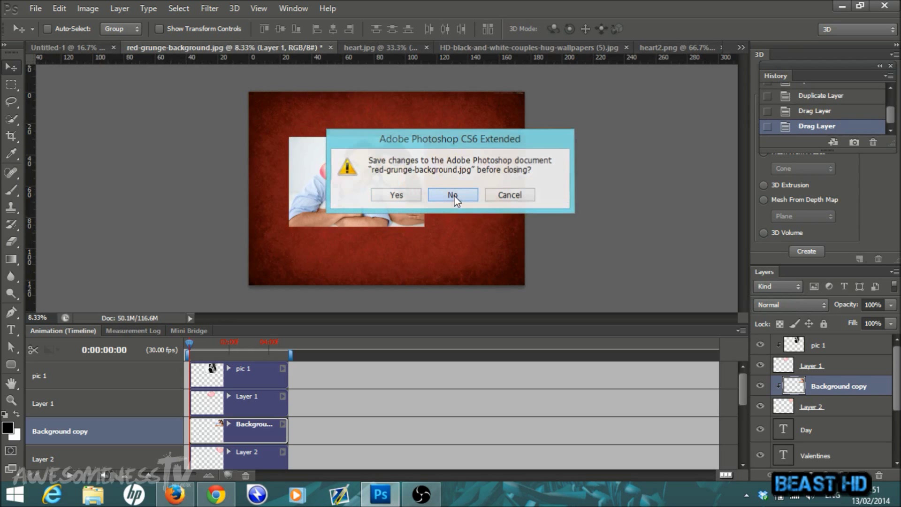
left_click(288, 48)
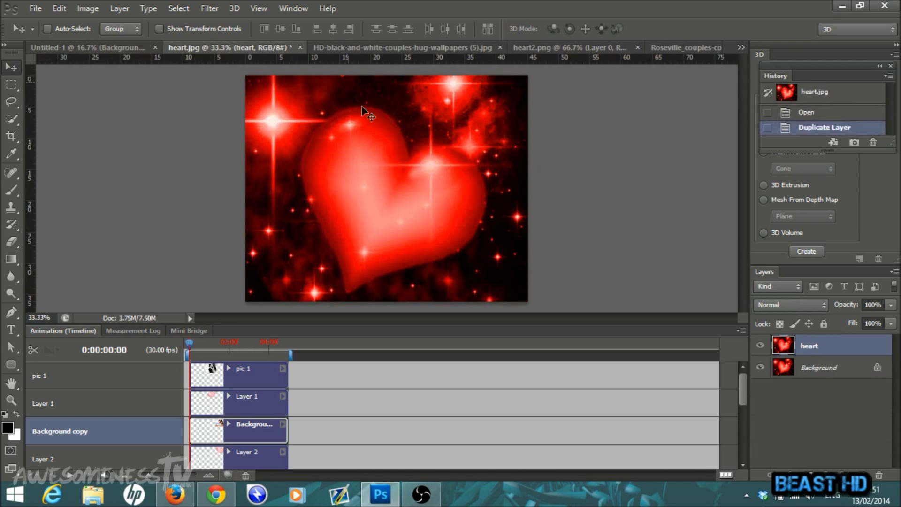
left_click(301, 48)
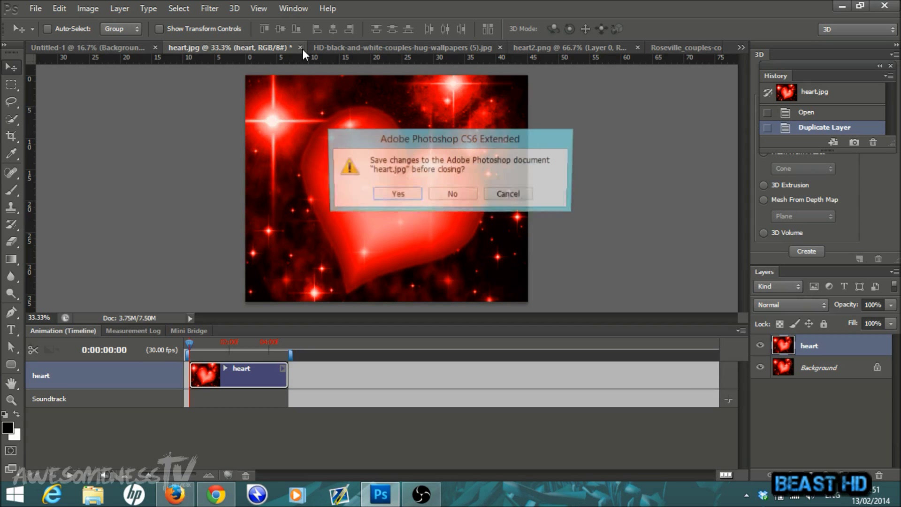
left_click(457, 197)
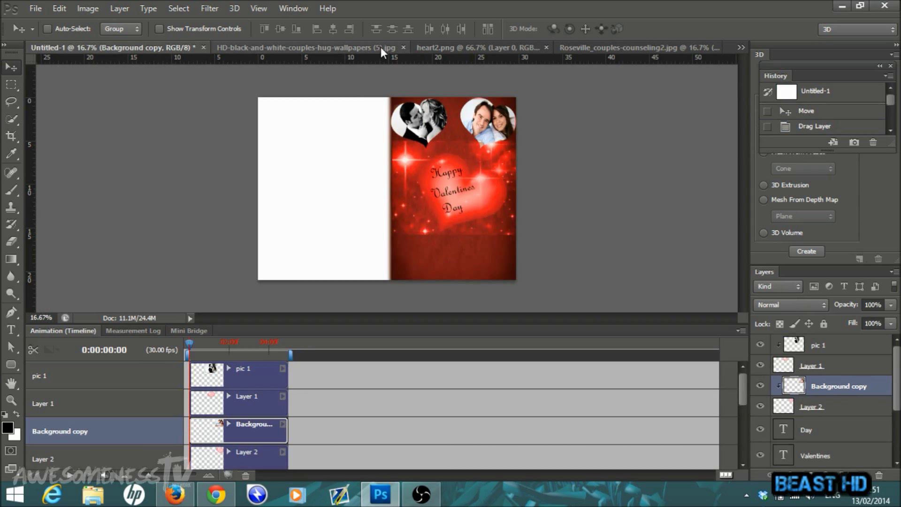
Add the black-and-white couple photo to Untitled-1 as a Soft Light picture, scaled to 29% by 41.3%, in the red half's lower left corner
left_click(382, 47)
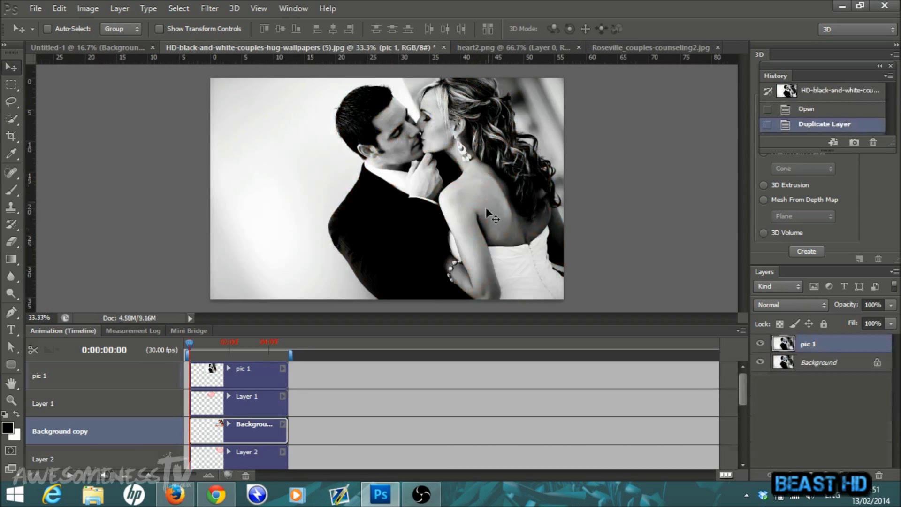
left_click_drag(478, 193, 374, 205)
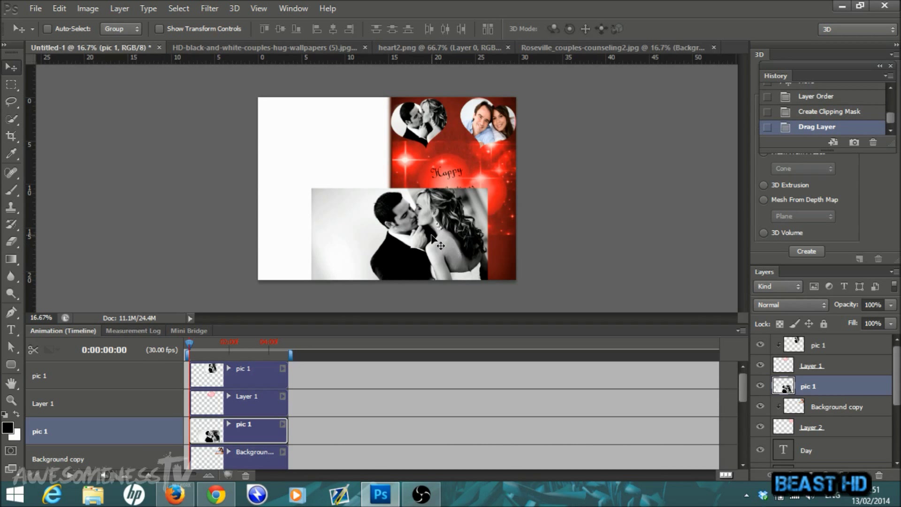
key("ctrl+t")
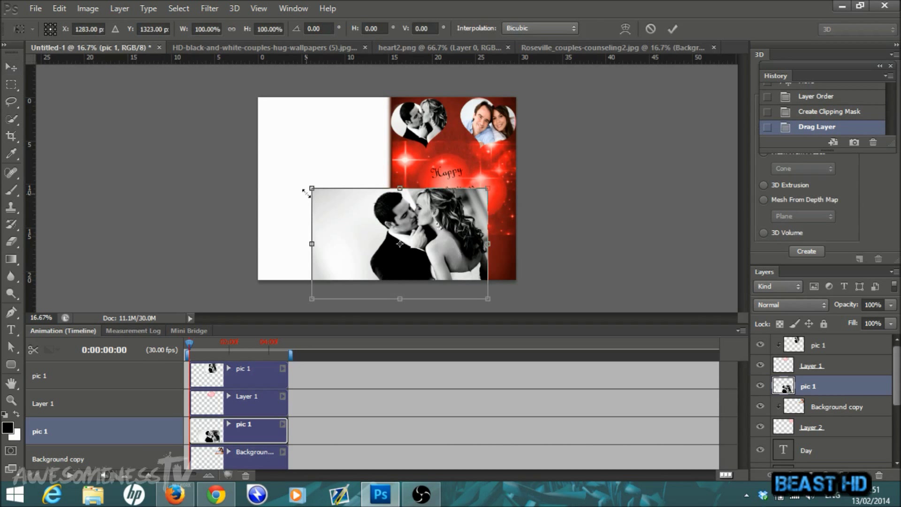
left_click_drag(323, 192, 442, 259)
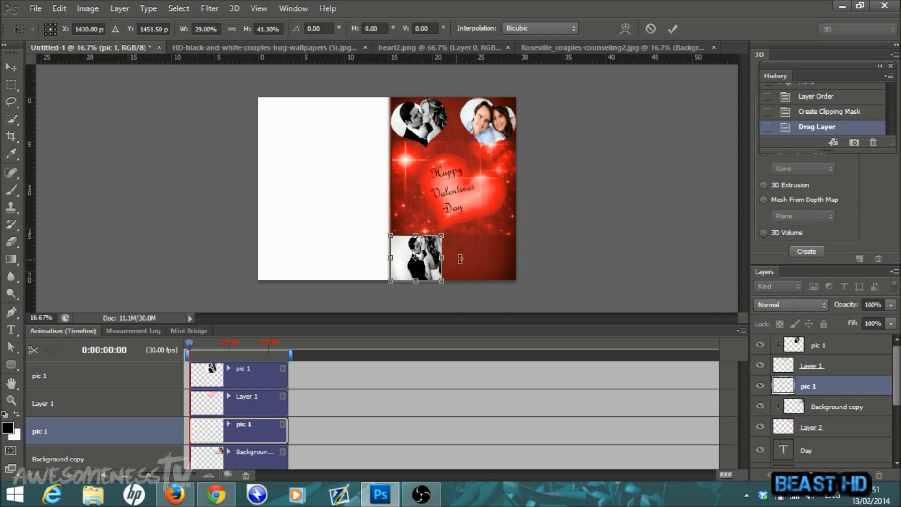
left_click(673, 29)
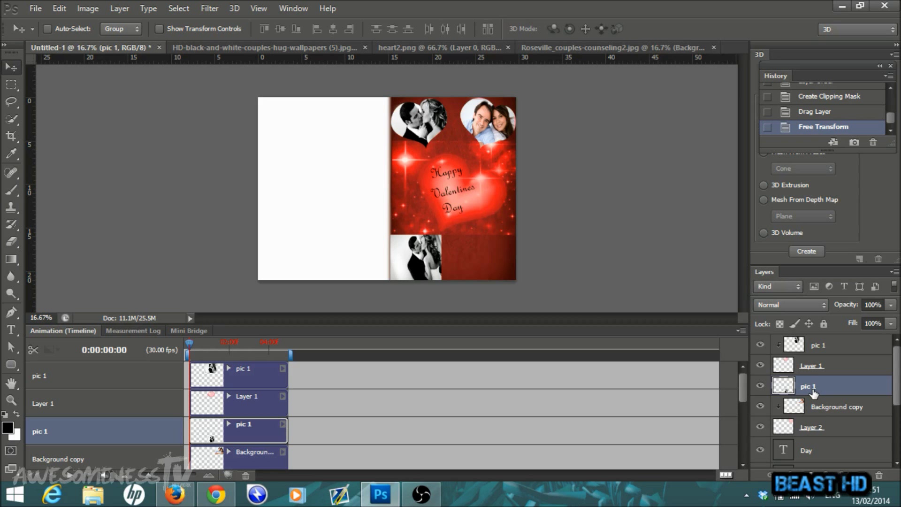
left_click(824, 308)
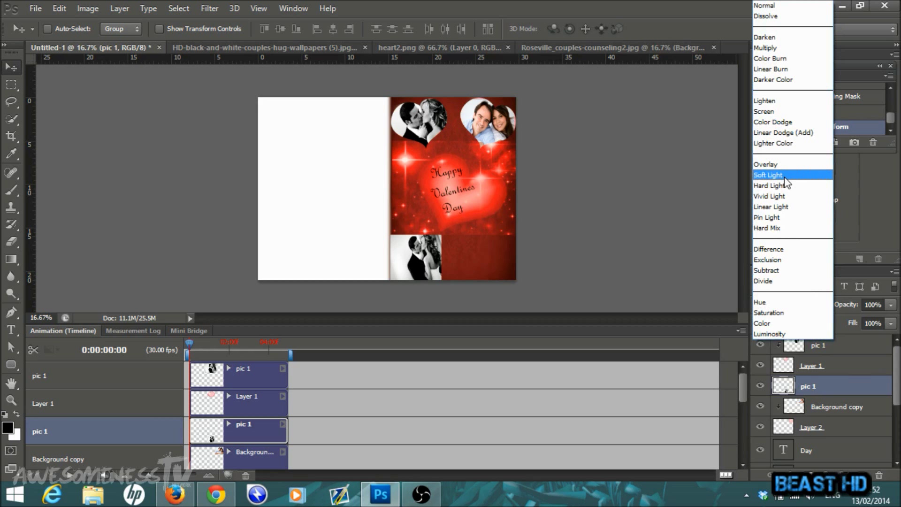
left_click(784, 176)
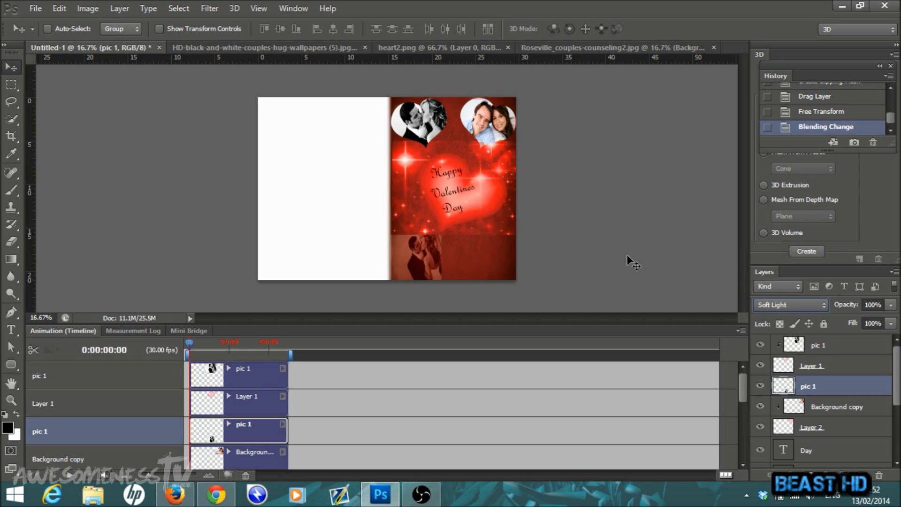
Copy the smiling couple photo from Roseville_couples-counseling2.jpg into Untitled-1, over the lower part of the card
left_click(633, 46)
left_click_drag(458, 195, 430, 195)
left_click_drag(475, 241, 479, 245)
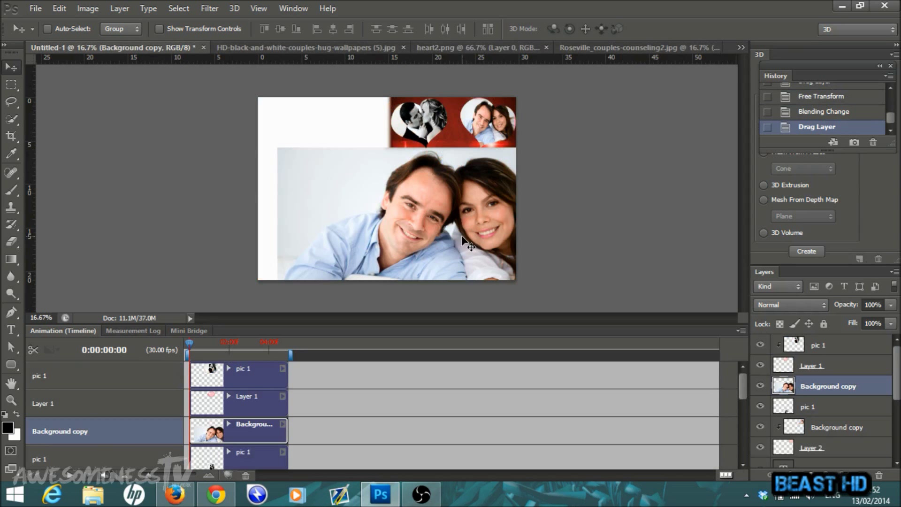
Scale the smiling couple photo to about 17% by 31% beside the faded black-and-white picture and set its blend mode to Soft Light
key("ctrl+t")
left_click_drag(277, 146, 474, 242)
left_click_drag(507, 275, 473, 260)
left_click_drag(443, 228, 462, 252)
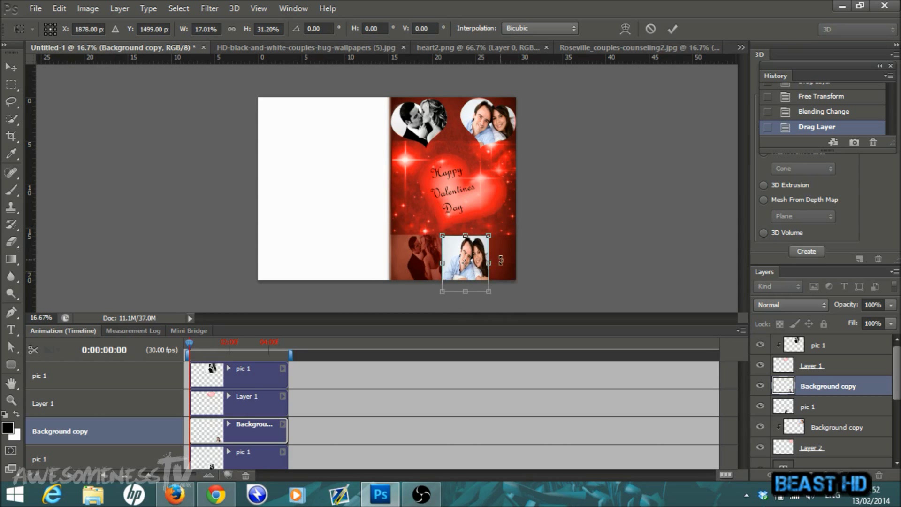
left_click(674, 30)
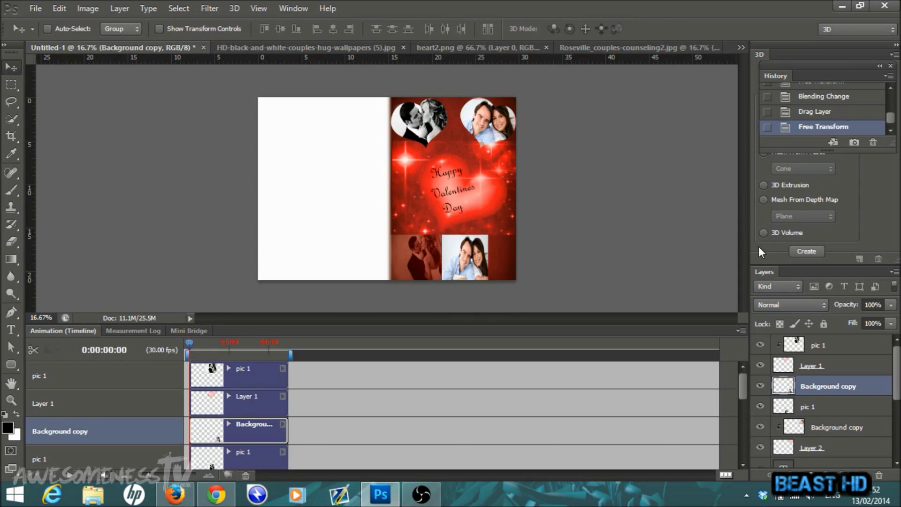
left_click(823, 305)
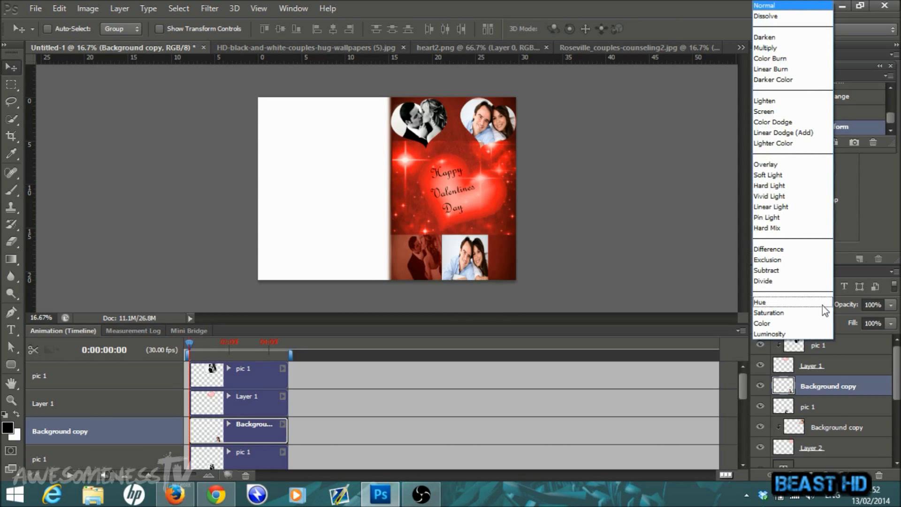
left_click(757, 173)
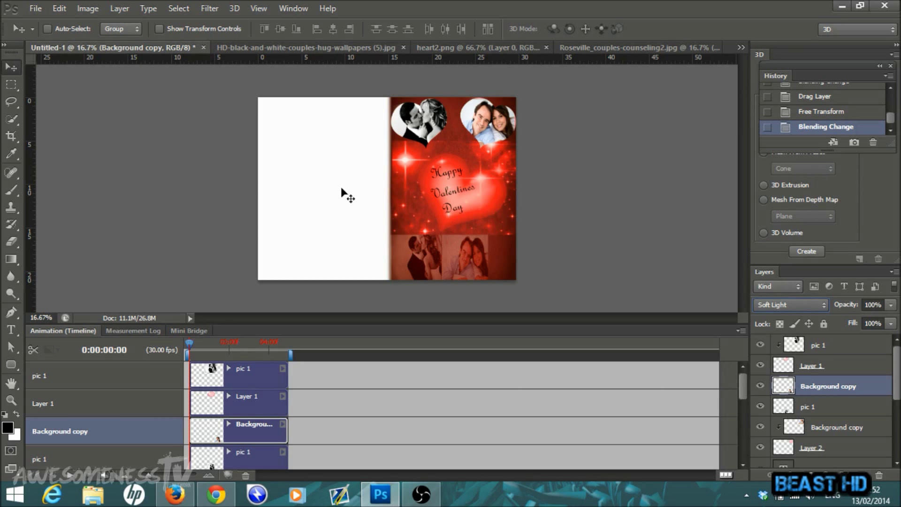
Add the text "I Love You" on the card's white half and move it to the middle of that half
left_click(15, 331)
left_click_drag(280, 148, 378, 233)
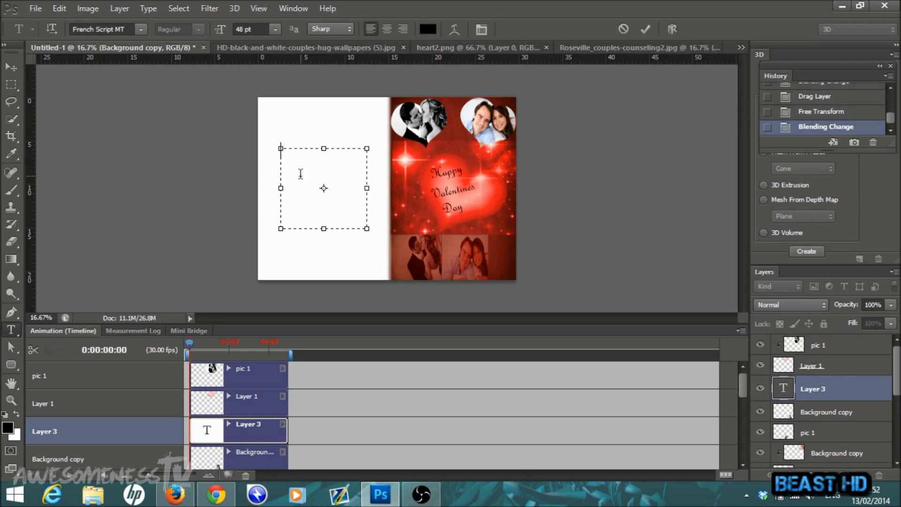
type("Be")
type(" Lo")
type("ve You")
left_click(13, 69)
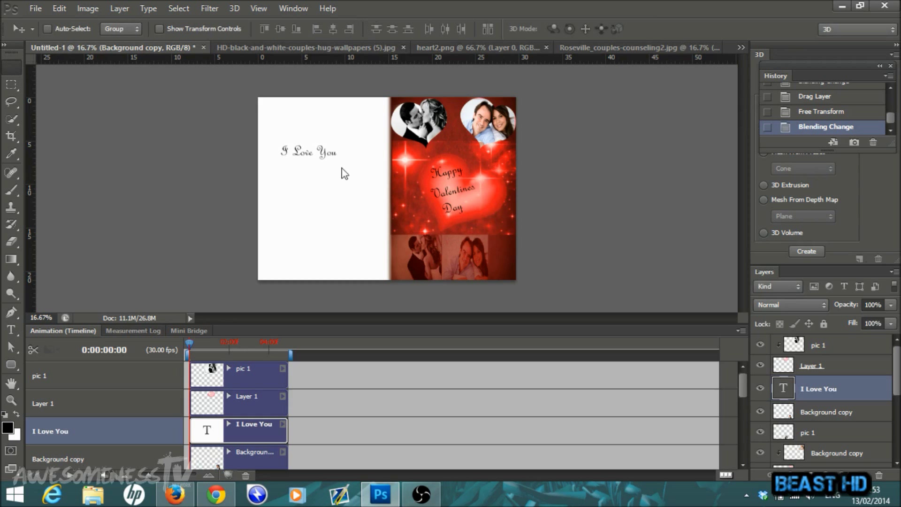
left_click_drag(311, 151, 322, 187)
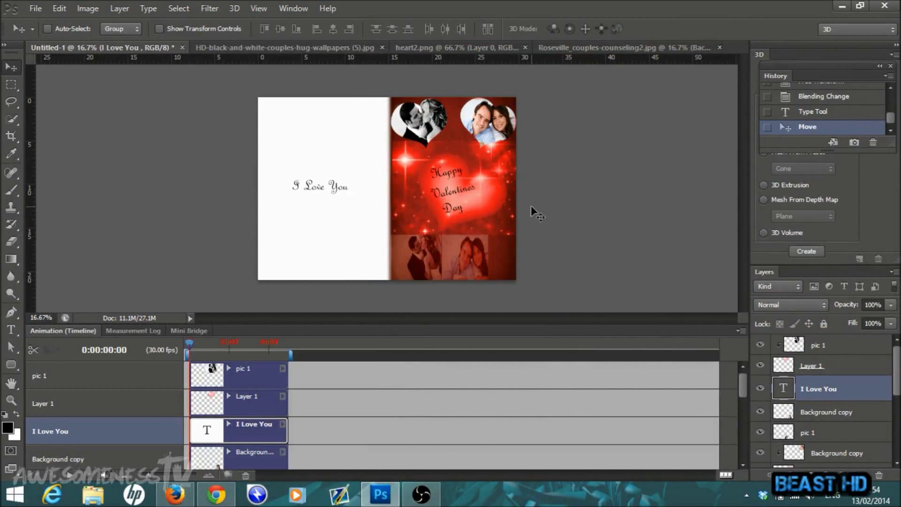
Save a JPEG copy of the card as Untitled-1.jpg in the valentines card folder, with quality 12 (Maximum) and Baseline ("Standard") format
left_click(34, 12)
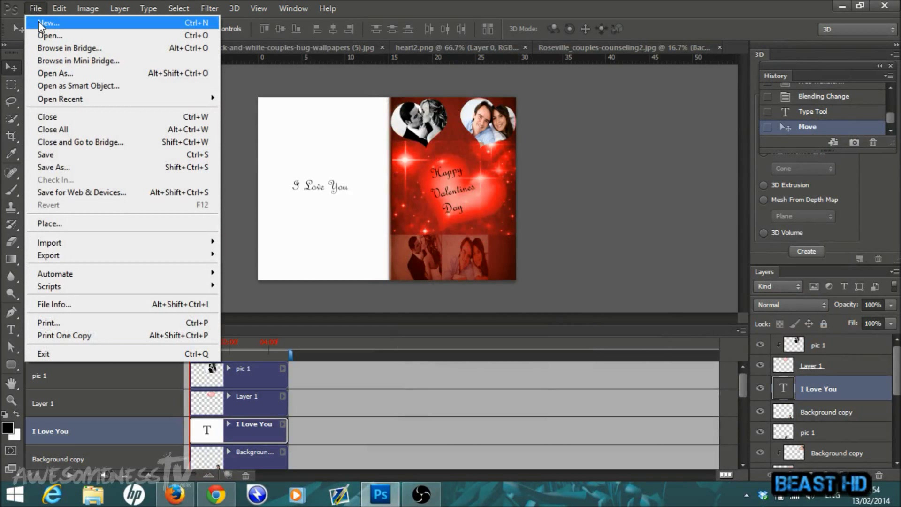
left_click(83, 168)
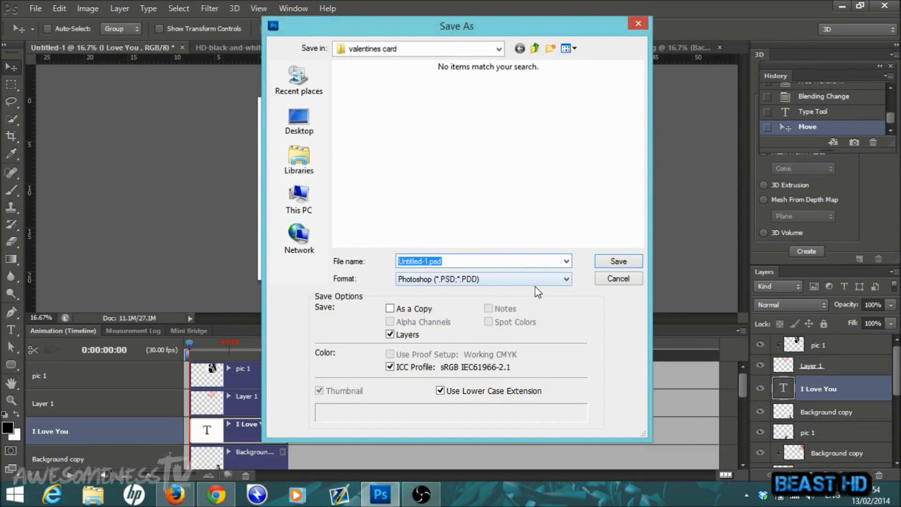
left_click(553, 280)
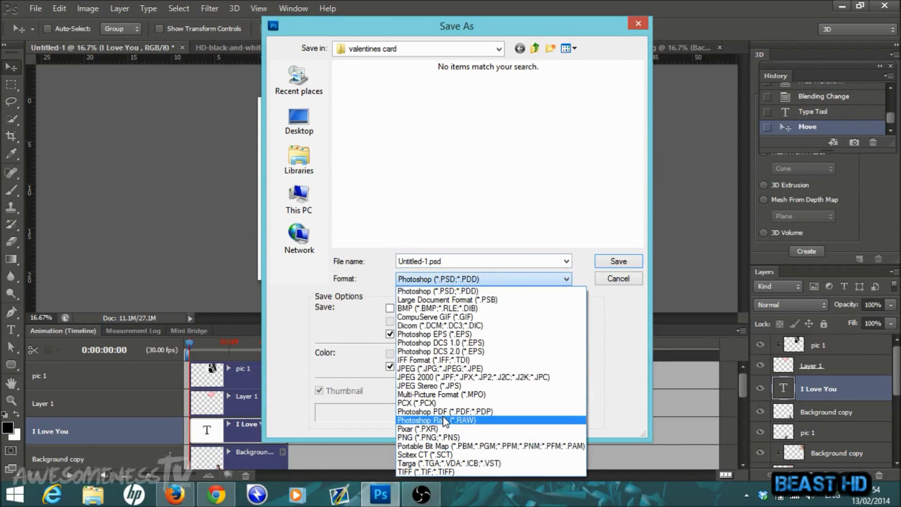
left_click(469, 369)
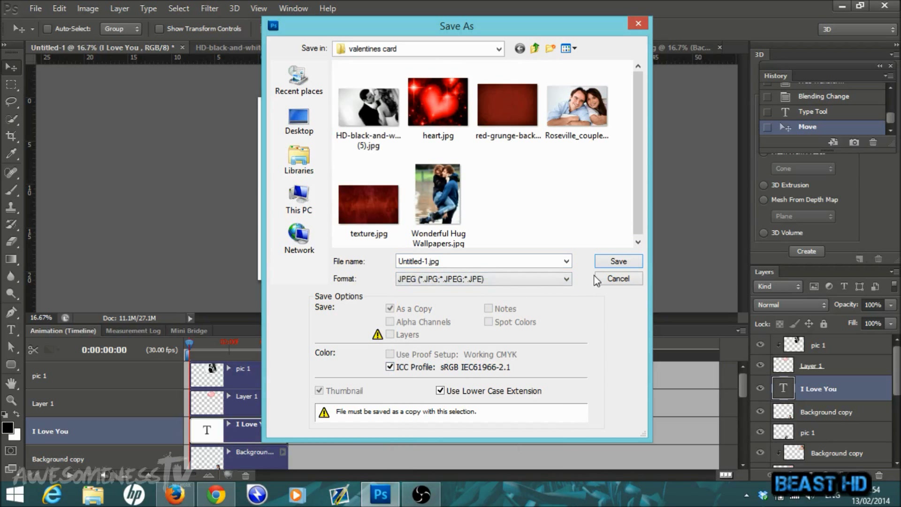
left_click(626, 263)
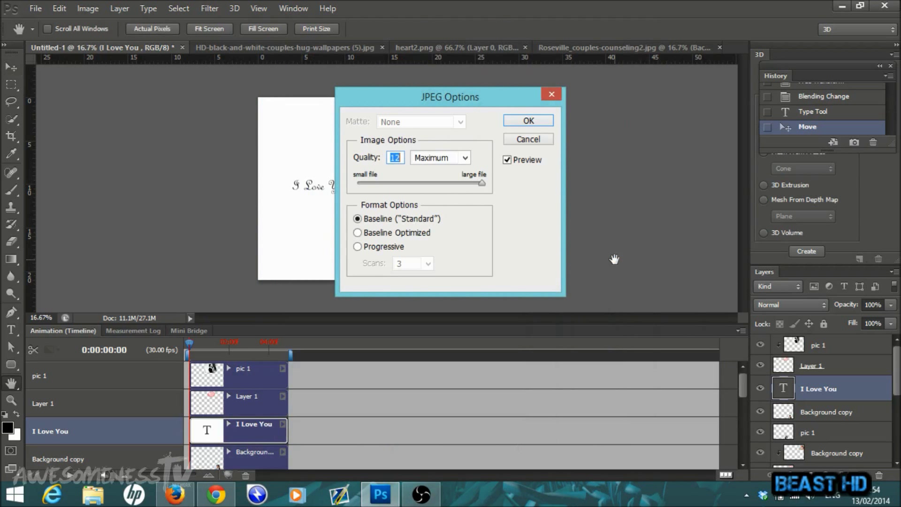
left_click(524, 123)
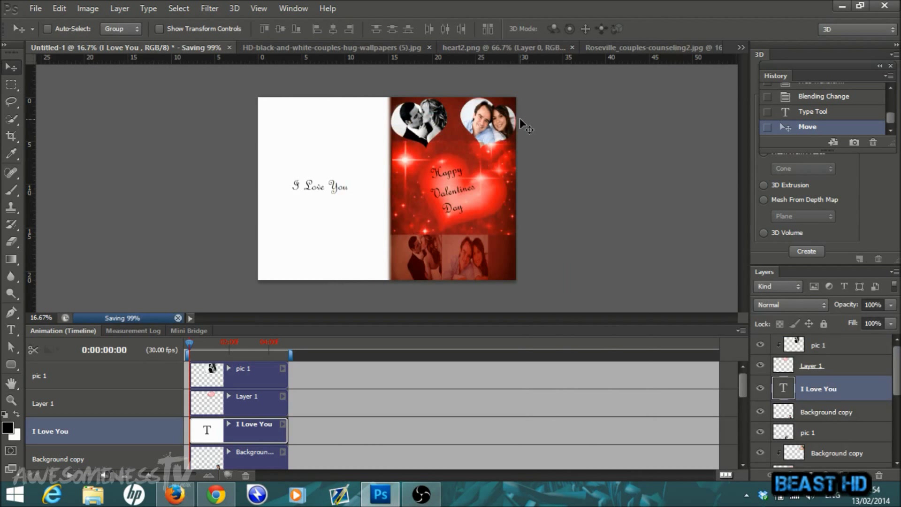